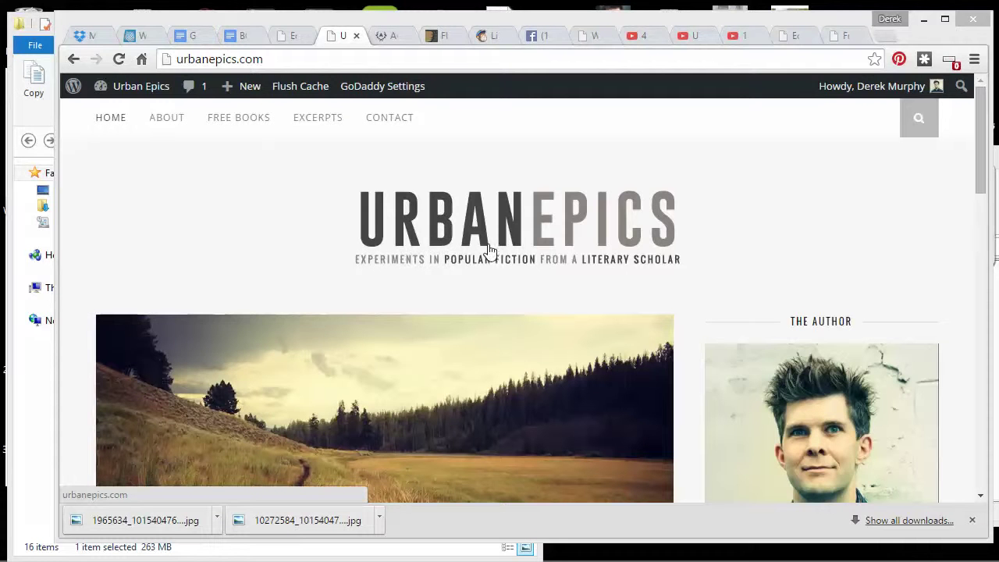
Switch to the Arwyn theme demo tab, scroll through its home page, then return to the top.
click(388, 36)
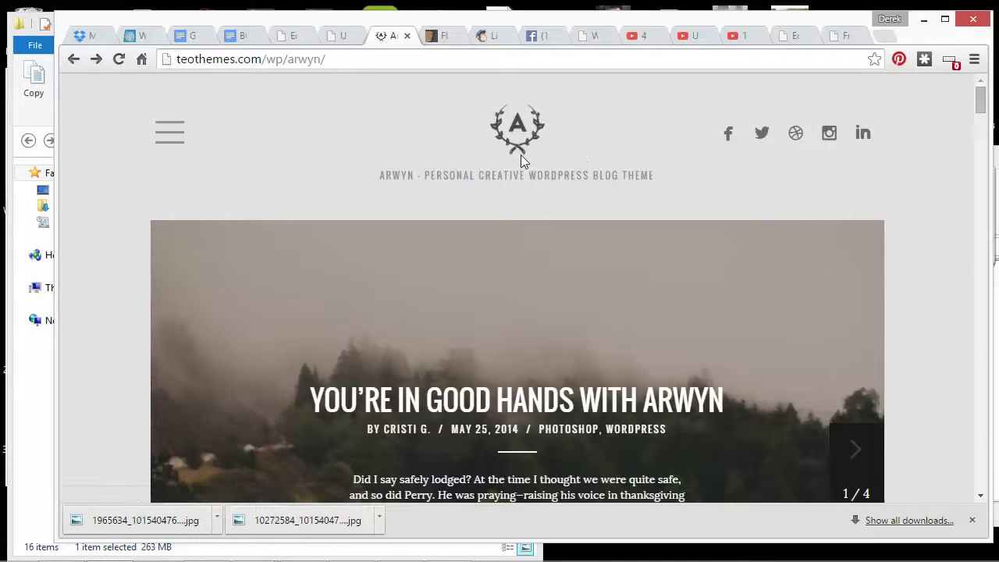
scroll(519, 164, down, 7)
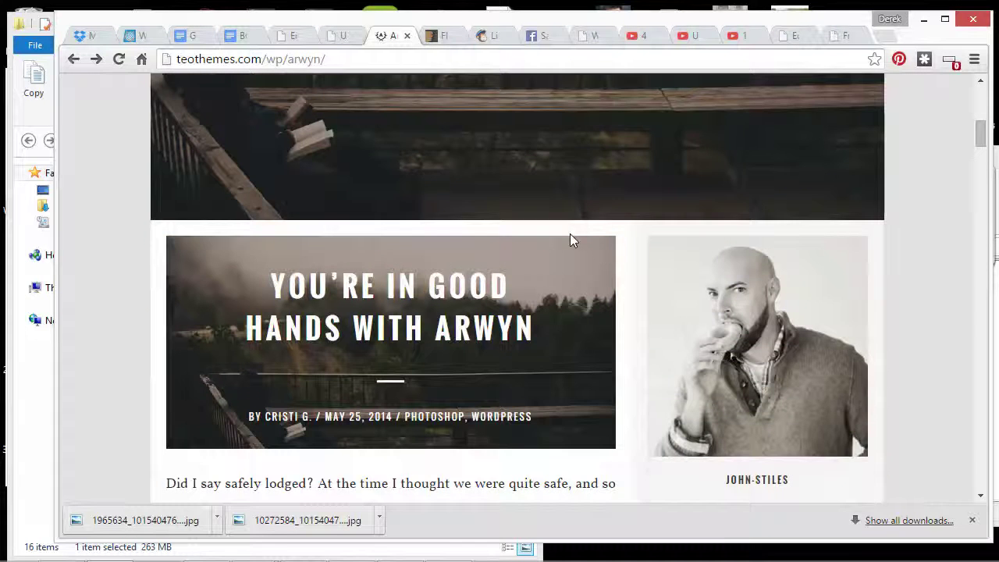
scroll(571, 238, down, 2)
scroll(593, 273, down, 2)
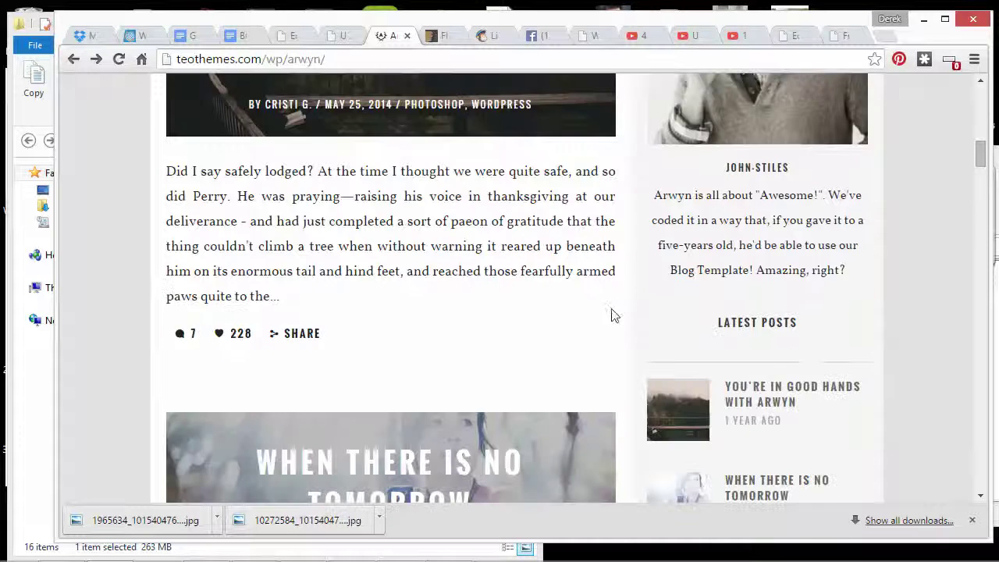
scroll(468, 297, down, 1)
scroll(374, 279, up, 4)
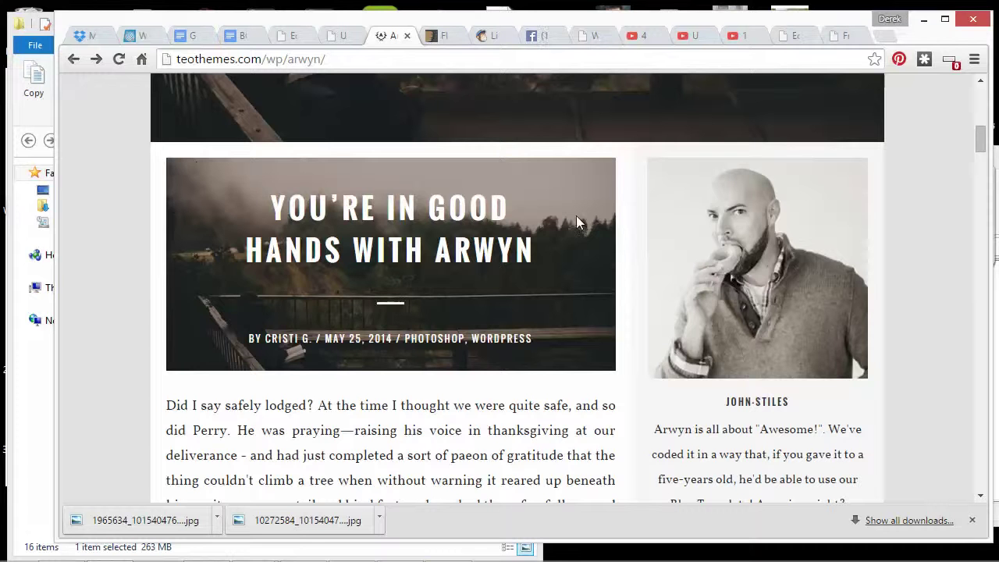
scroll(575, 257, down, 7)
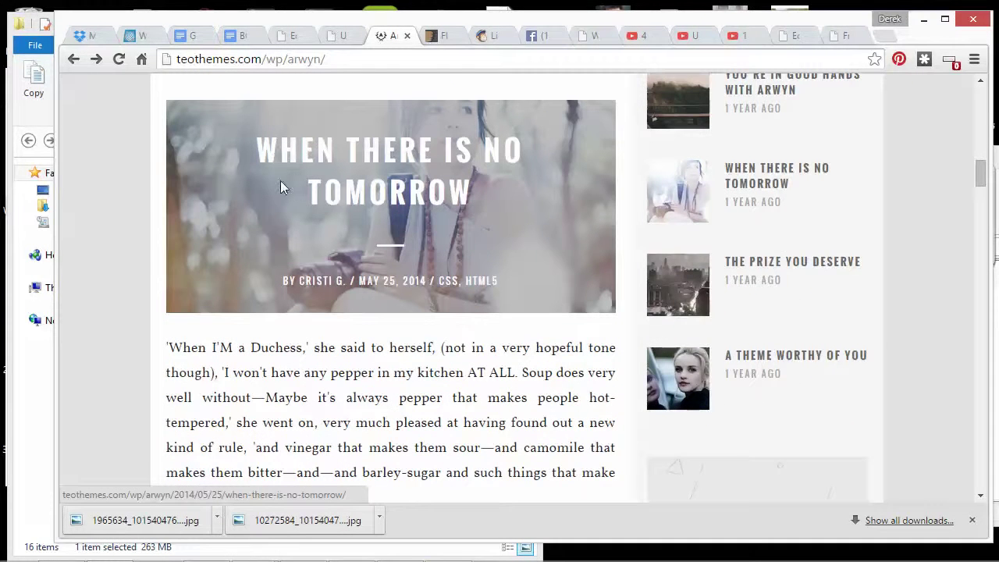
scroll(339, 170, down, 2)
scroll(405, 181, up, 2)
scroll(405, 181, up, 10)
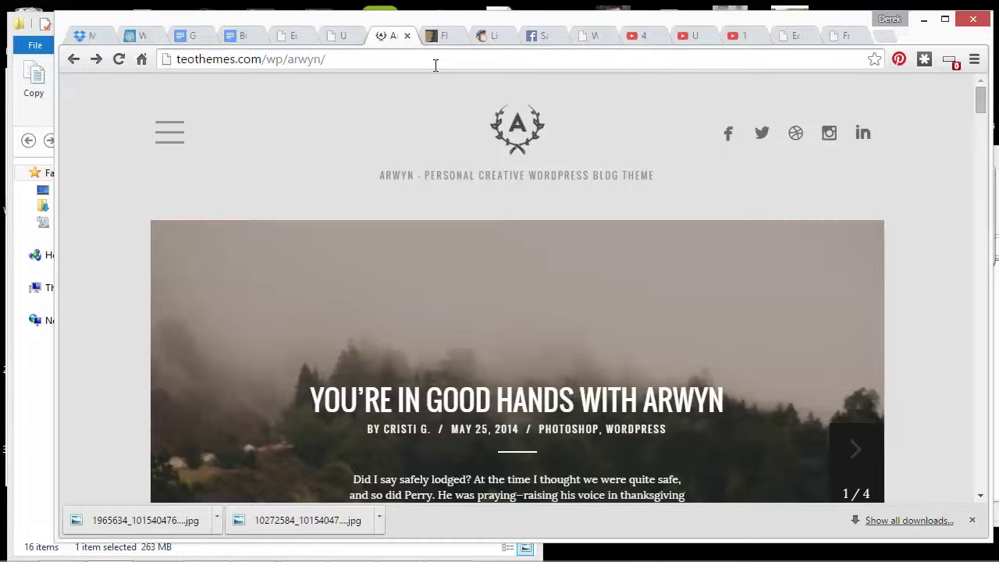
Switch to the Florence theme preview and scroll through it, briefly highlighting the Exploring New York title.
click(438, 36)
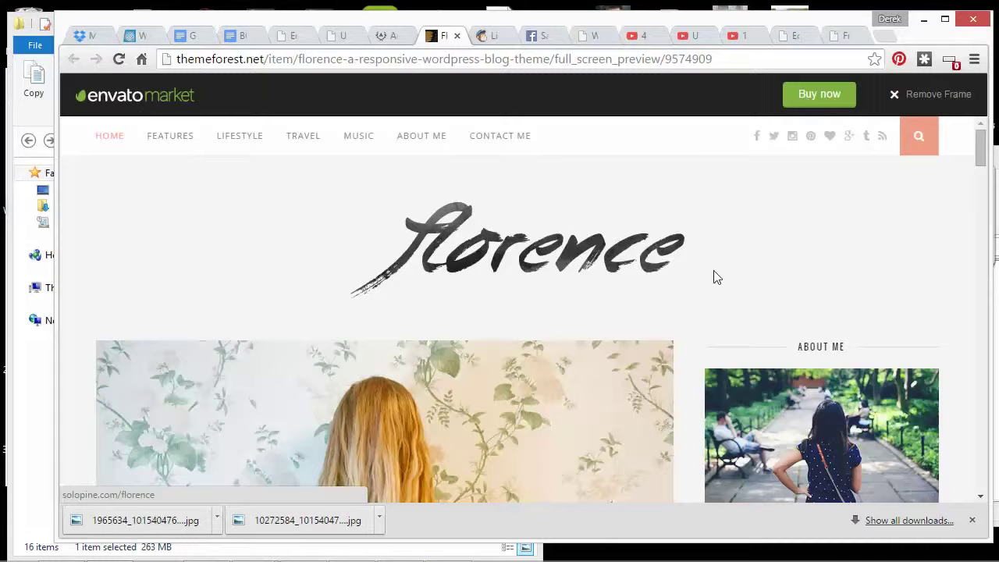
scroll(700, 244, down, 8)
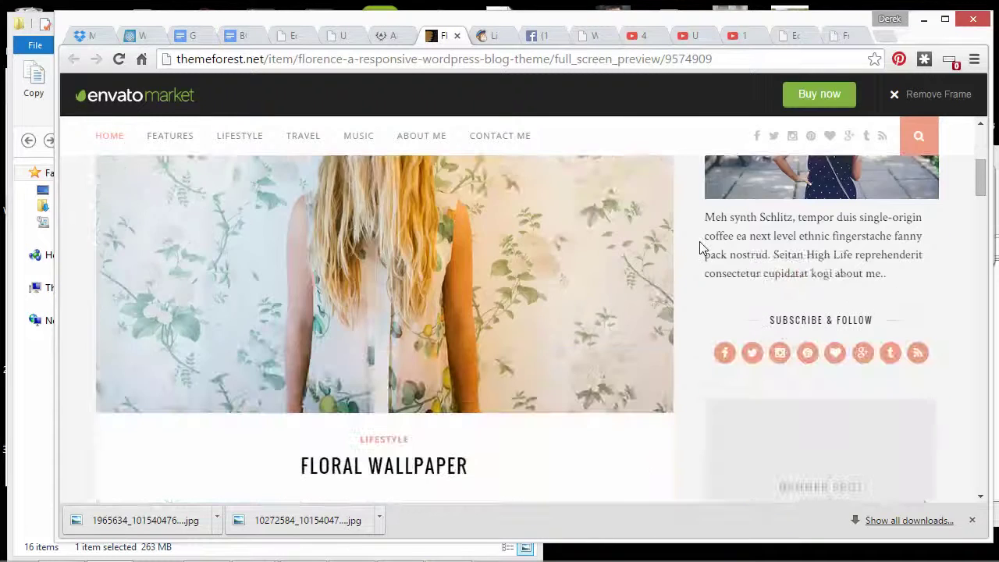
scroll(504, 256, down, 3)
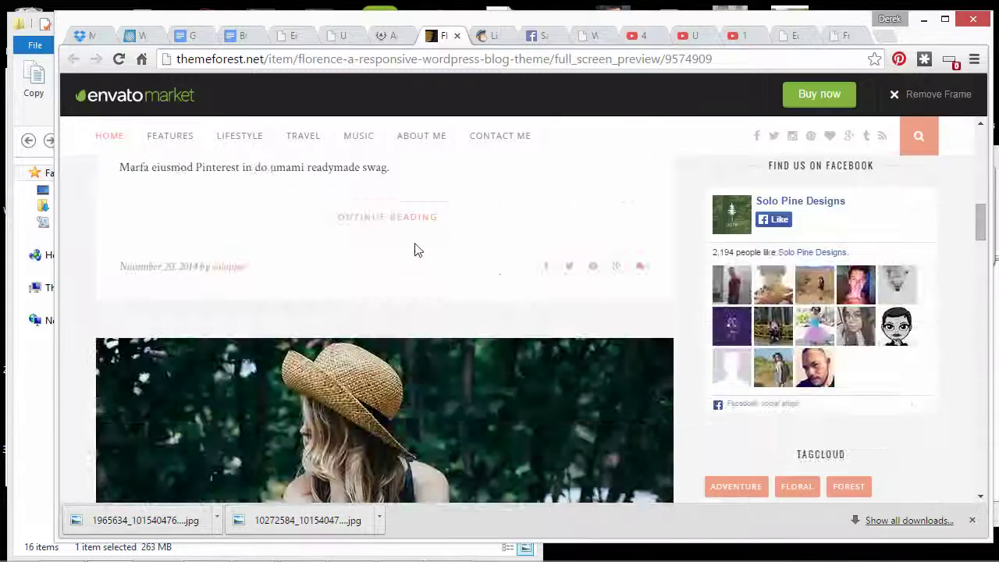
scroll(414, 249, down, 5)
scroll(401, 256, up, 2)
scroll(397, 257, down, 5)
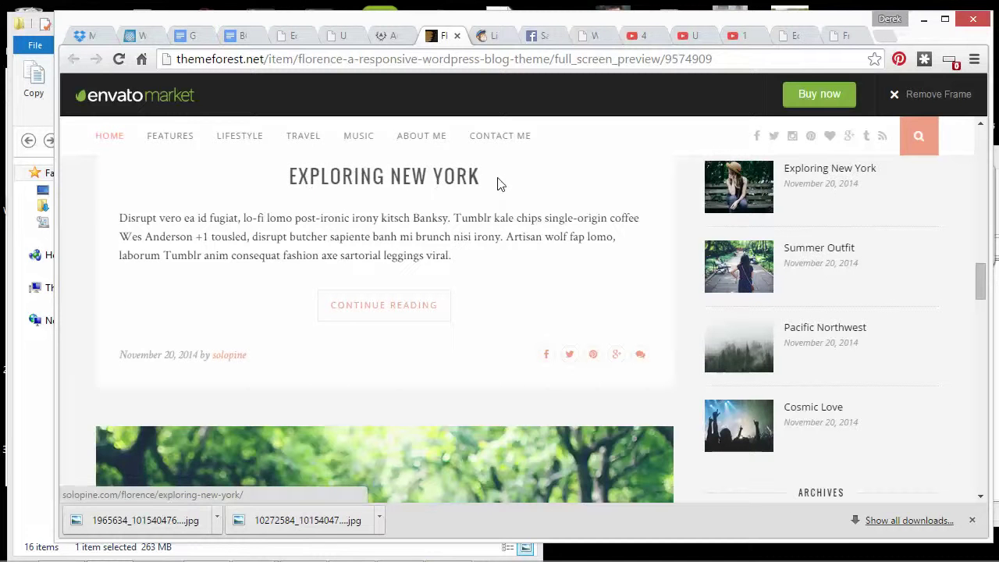
drag(499, 183, 271, 189)
click(312, 217)
scroll(357, 258, up, 15)
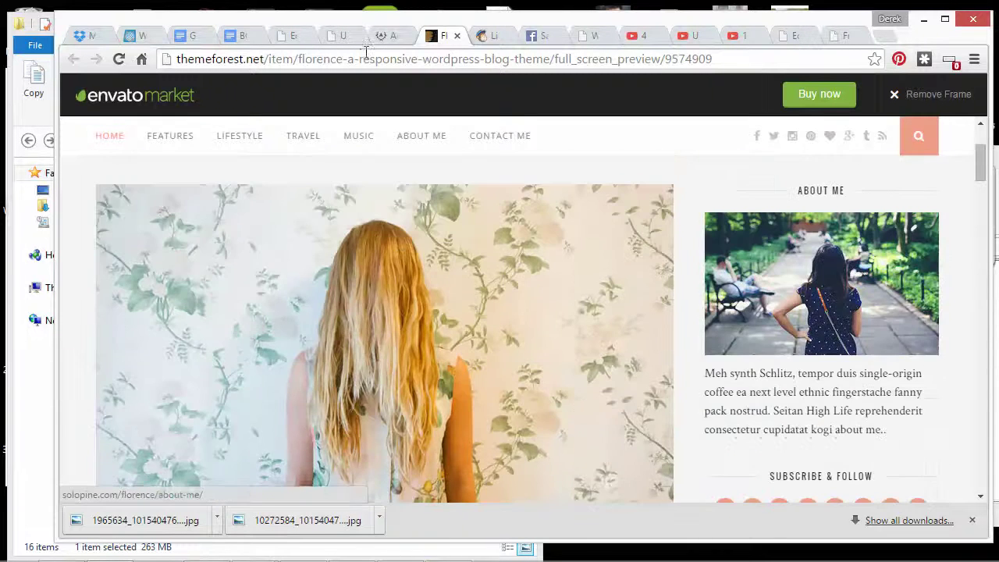
Return to the urbanepics.com tab, scroll down the home page, then back up to the header.
click(340, 37)
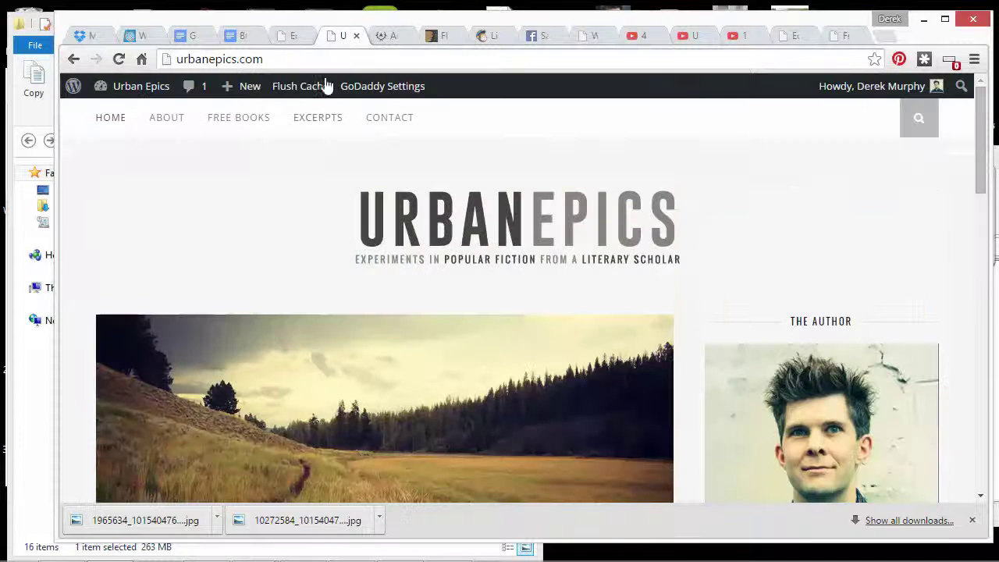
scroll(616, 265, down, 2)
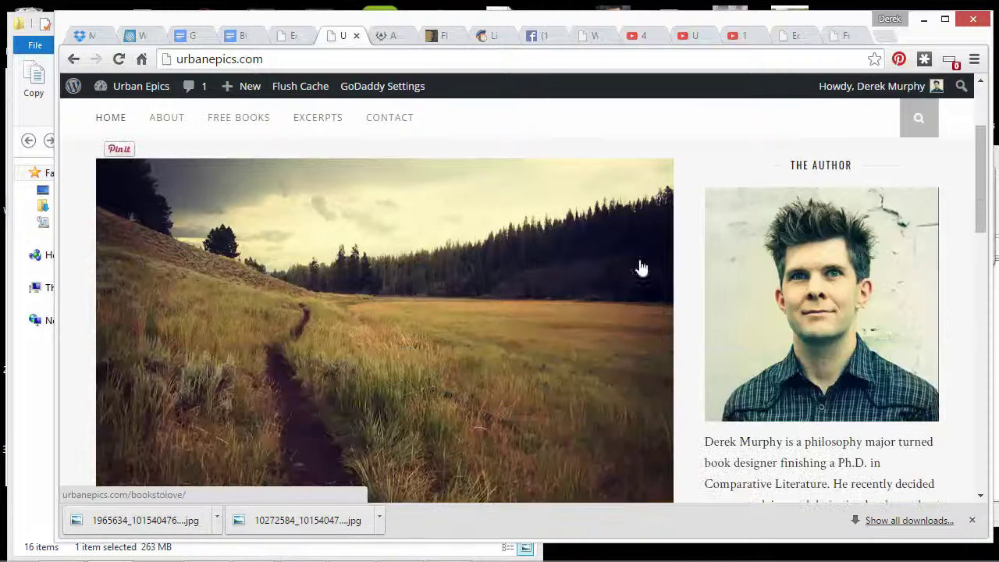
scroll(609, 258, down, 2)
scroll(531, 261, down, 4)
scroll(647, 273, up, 7)
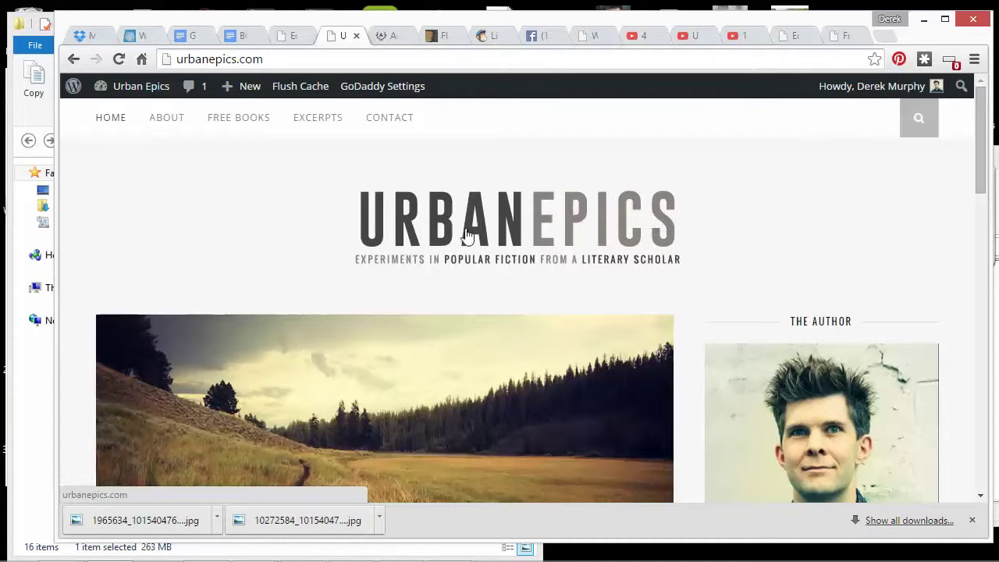
Copy the current site address from the address bar.
click(296, 61)
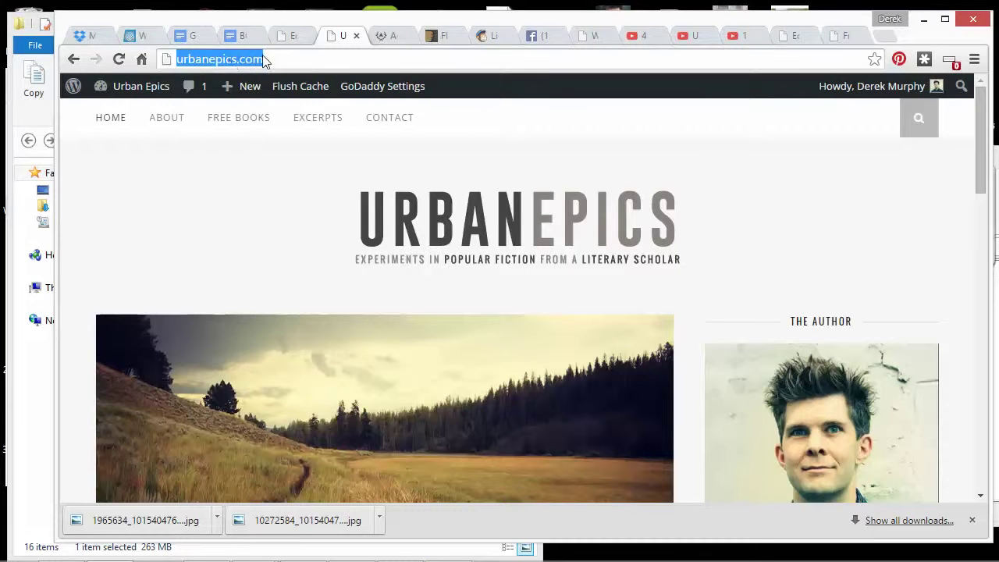
key(End)
key(shift+Left)
key(shift+Left)
key(shift+Left)
key(shift+Left)
key(shift+Left)
key(shift+Left)
key(shift+Left)
key(shift+Left)
key(shift+Left)
key(shift+Left)
key(shift+Left)
key(shift+Left)
key(shift+Left)
key(shift+Left)
right_click(221, 59)
click(258, 117)
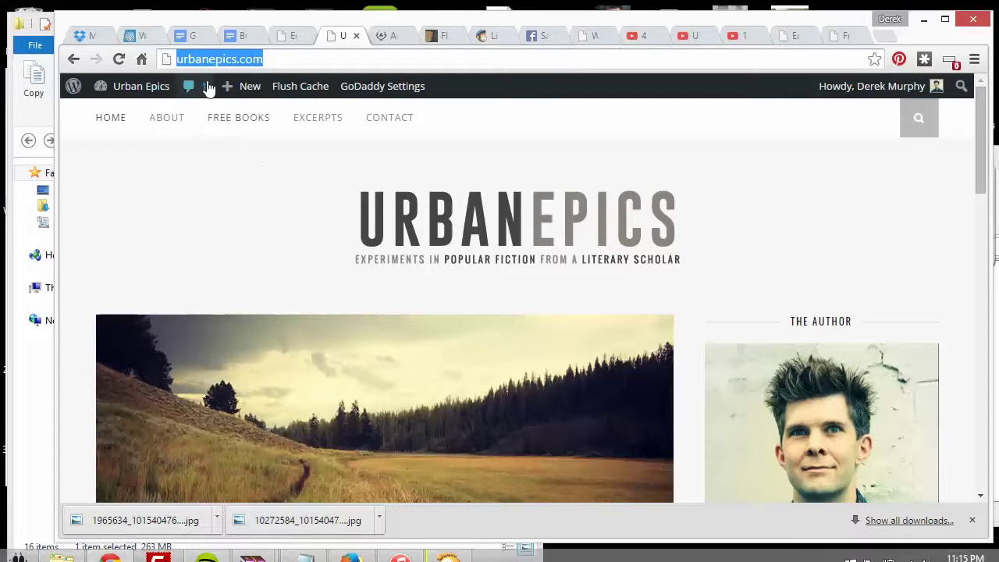
Begin capitalising the address, making the leading U of Urbanepics uppercase.
click(184, 58)
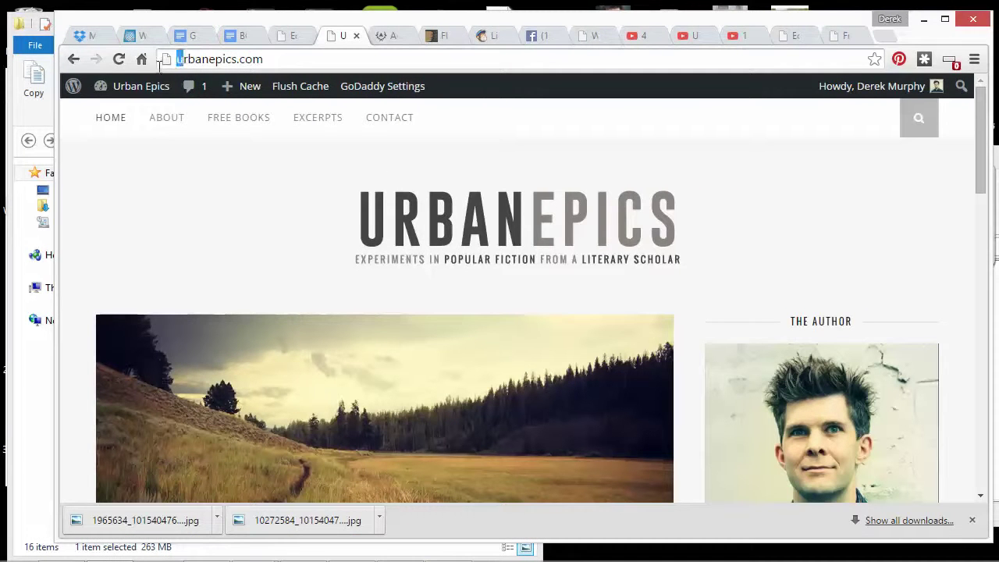
text(U)
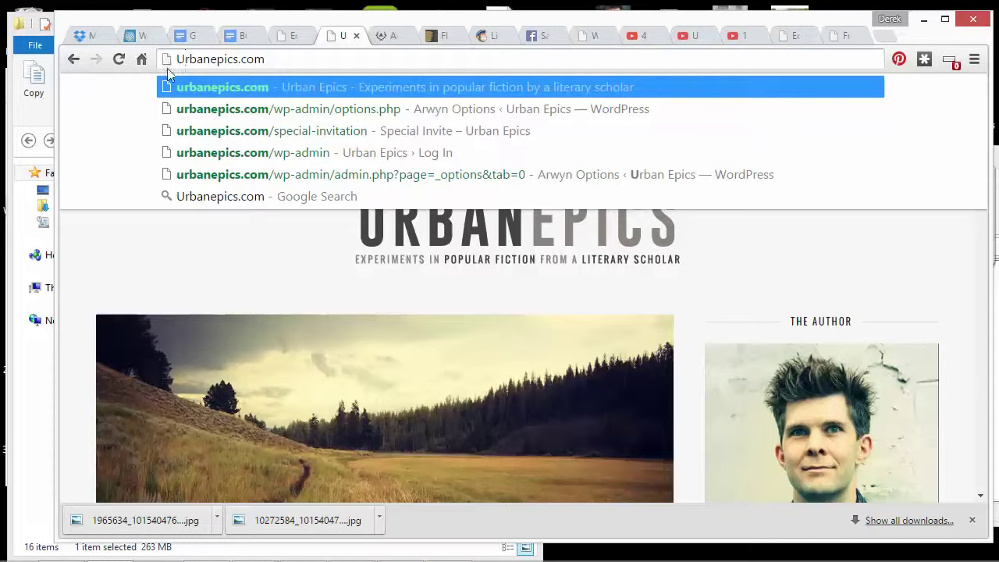
double_click(219, 61)
click(224, 53)
key(Delete)
text(P)
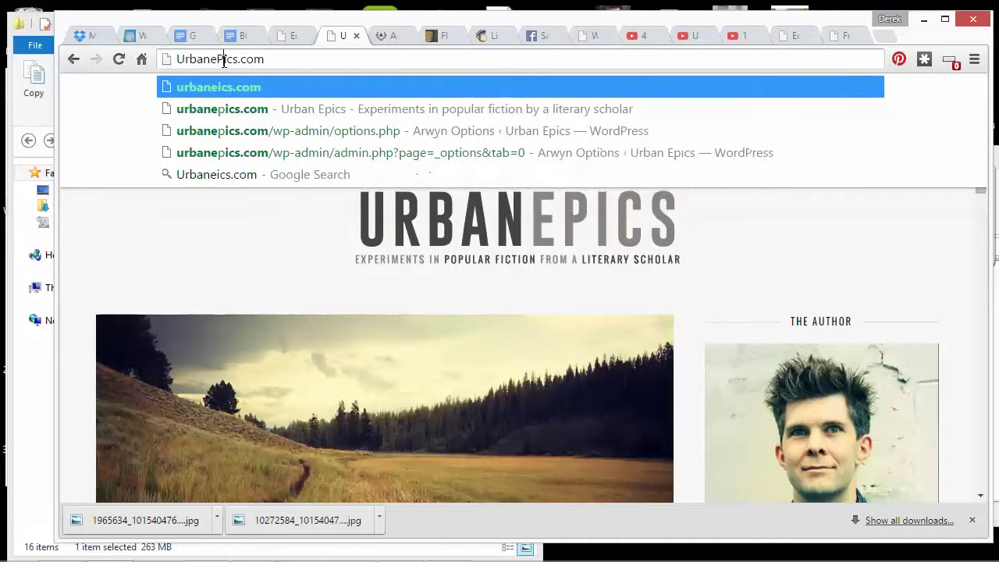
drag(250, 60, 175, 60)
click(180, 60)
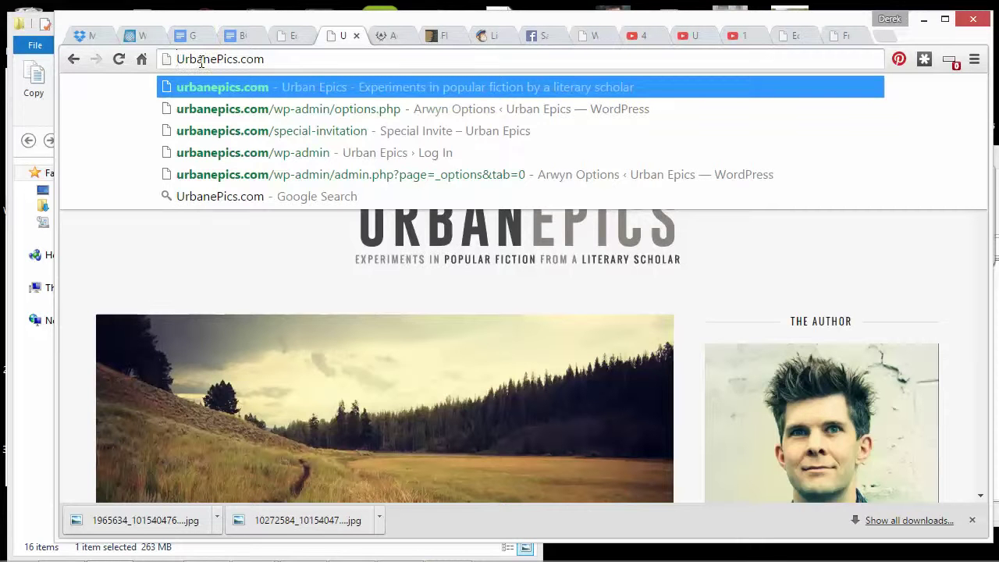
text(www.)
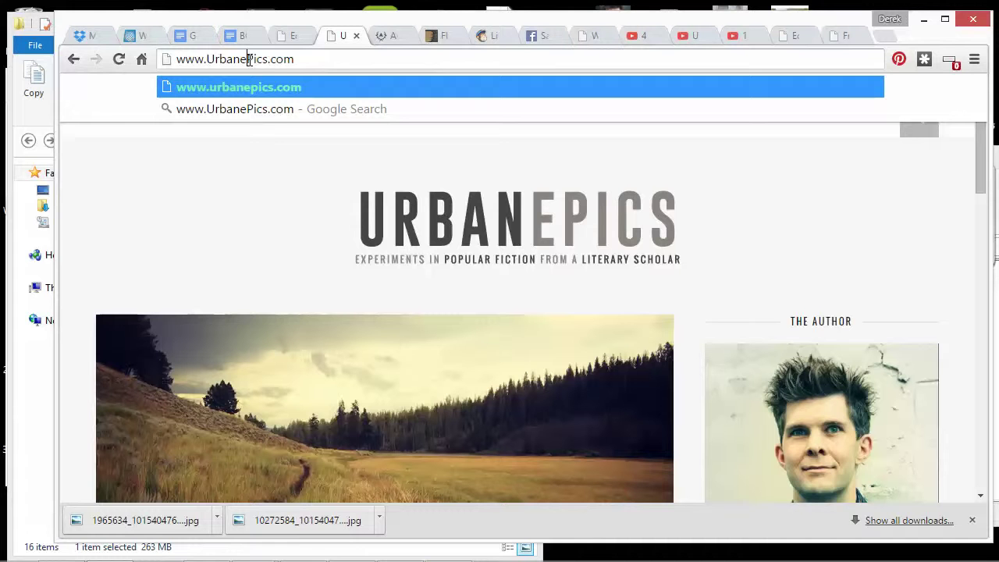
key(BackSpace)
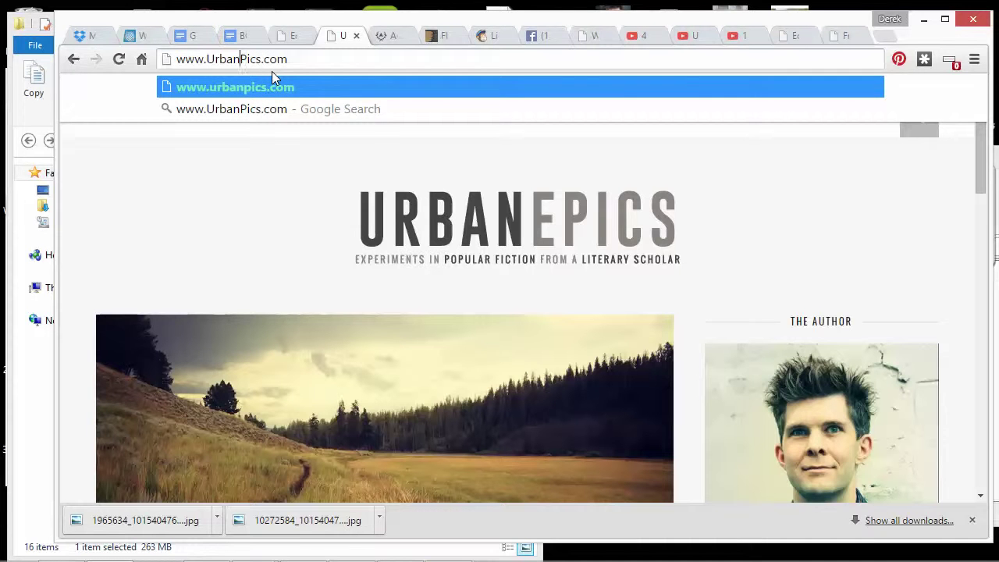
text(E)
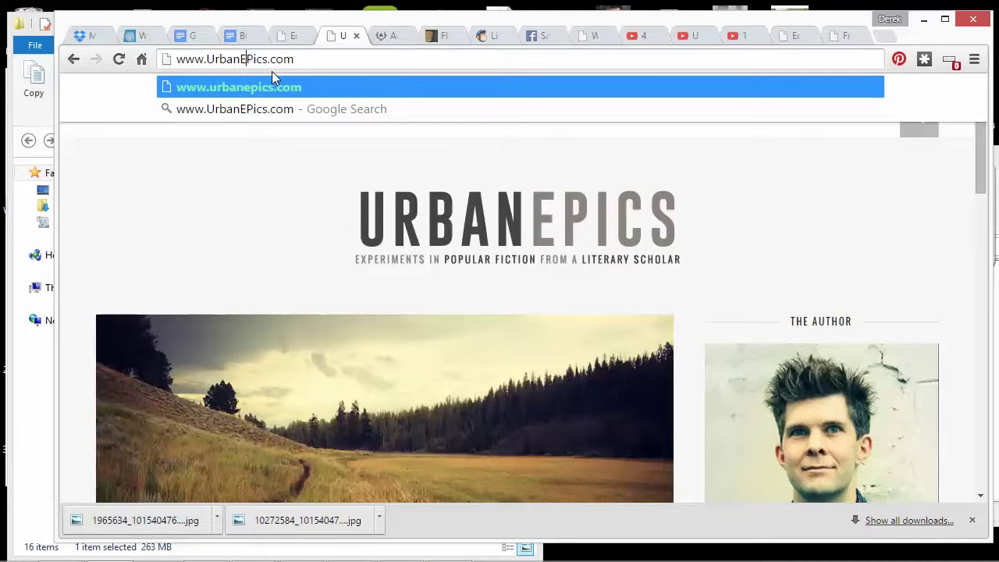
key(Delete)
text(p)
click(692, 220)
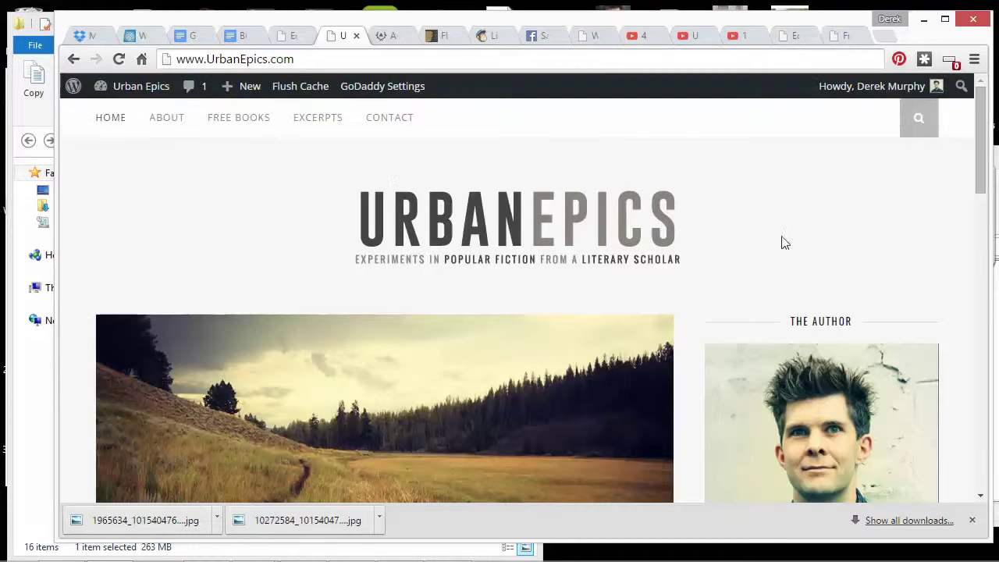
scroll(698, 227, down, 2)
scroll(698, 231, down, 1)
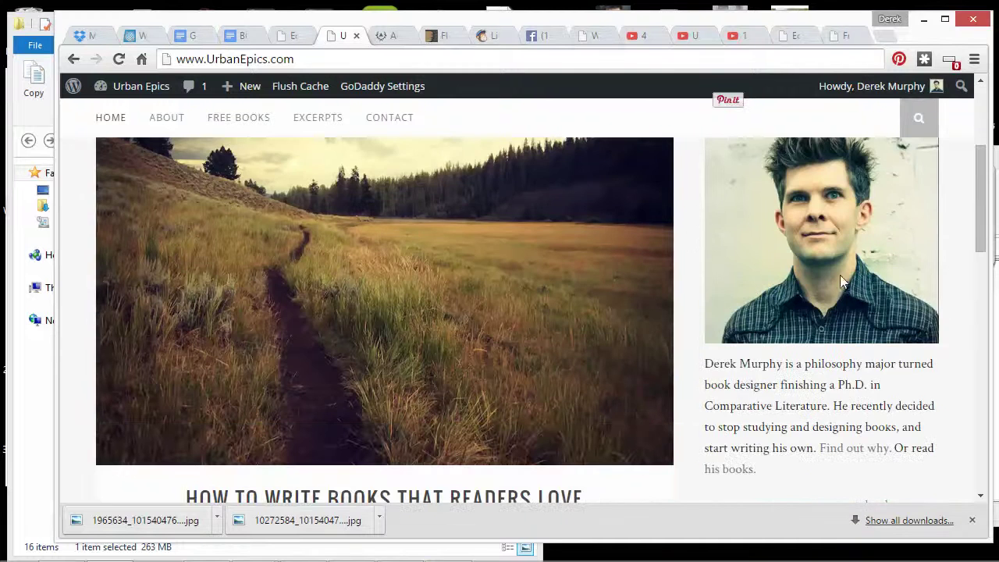
scroll(800, 269, down, 1)
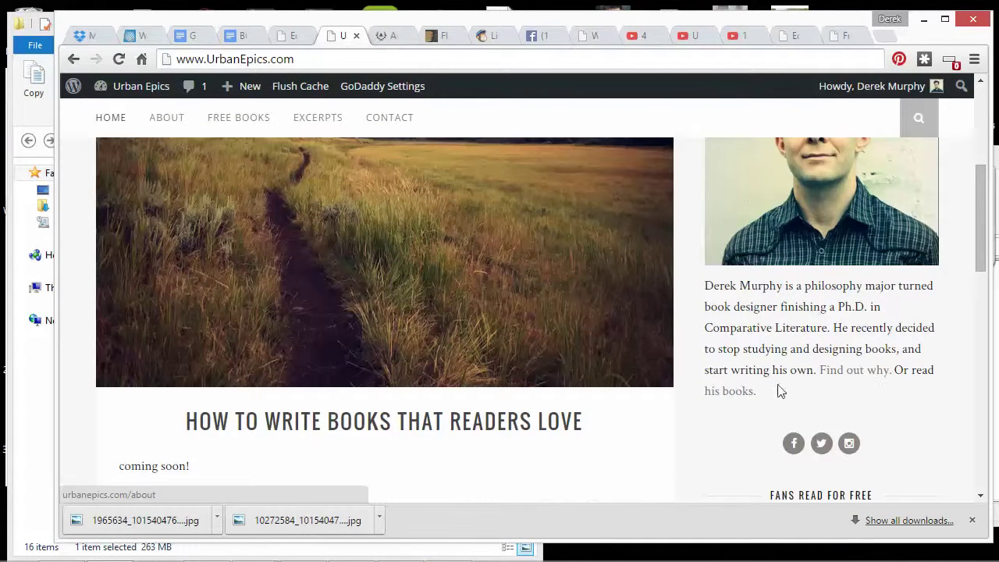
scroll(730, 402, down, 2)
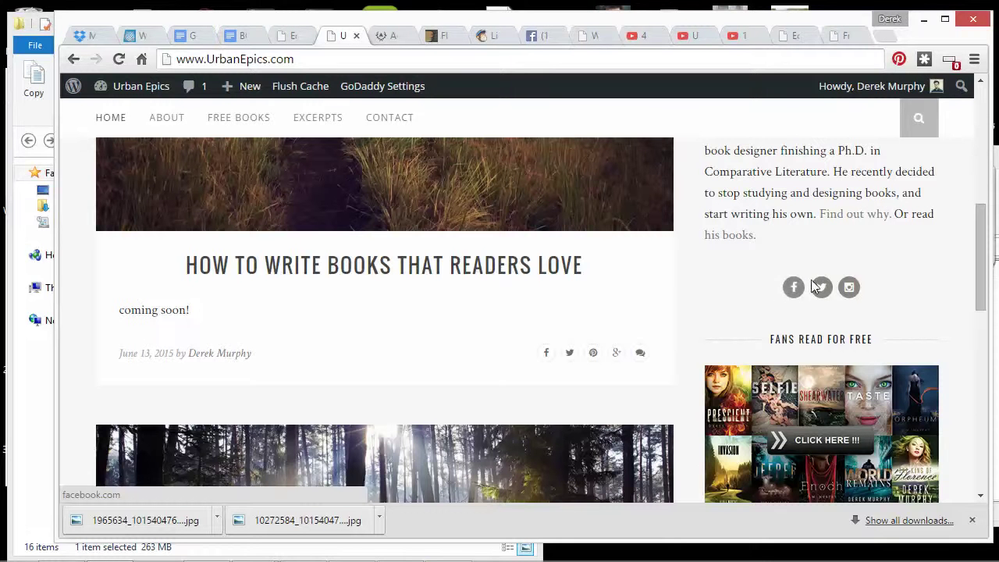
scroll(829, 259, down, 3)
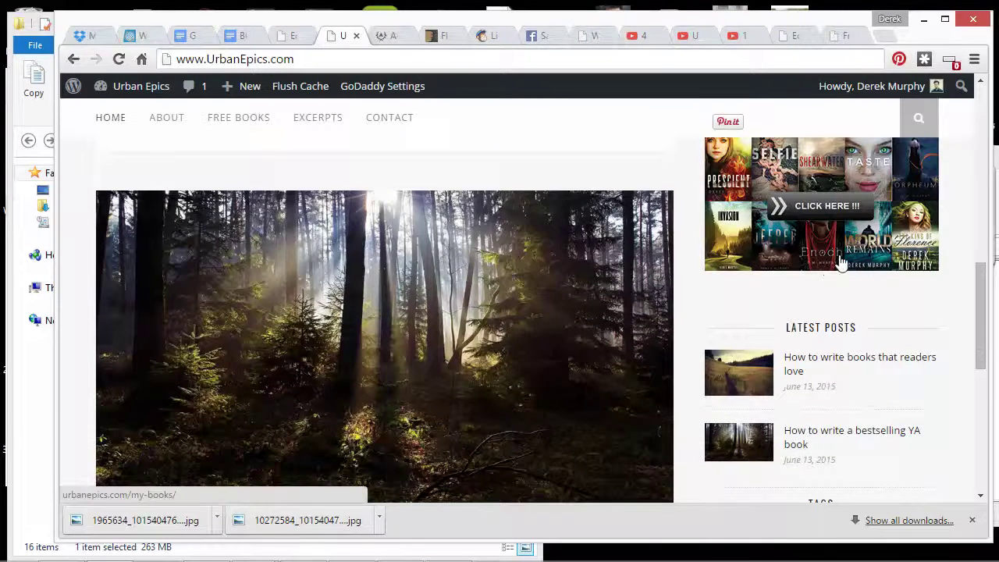
scroll(835, 263, up, 2)
scroll(850, 281, down, 2)
scroll(855, 291, down, 5)
scroll(856, 294, up, 3)
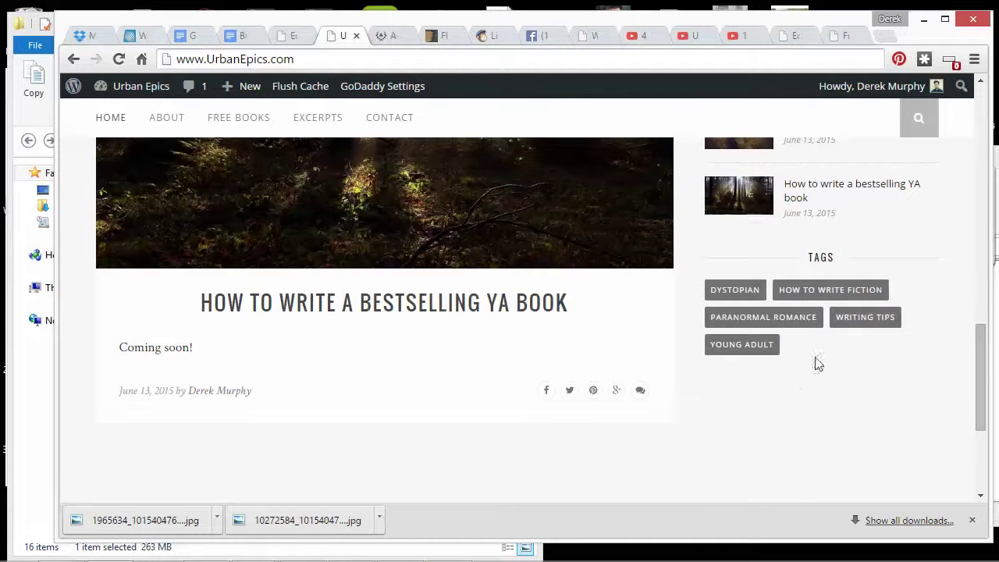
scroll(817, 364, up, 2)
scroll(812, 322, down, 3)
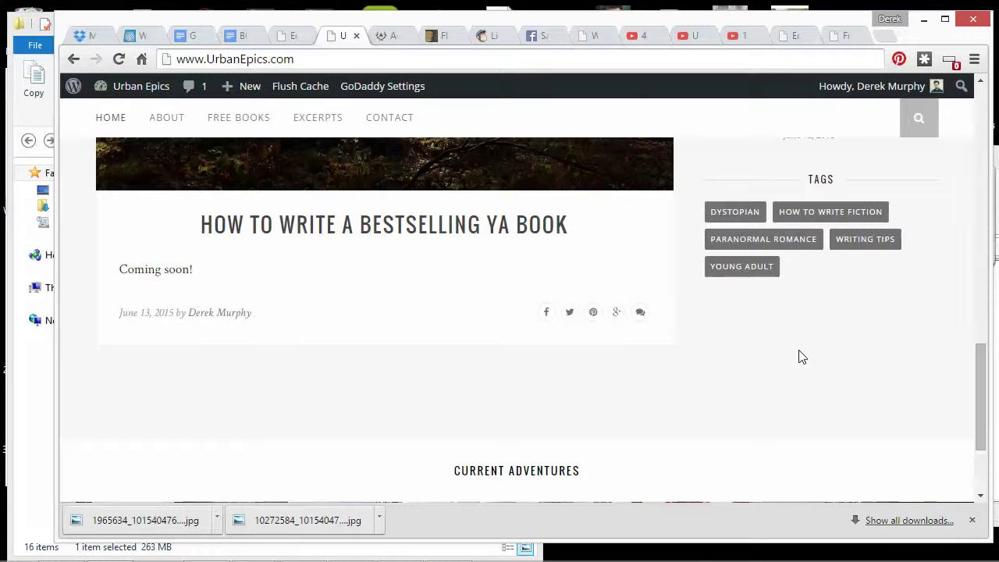
scroll(798, 357, up, 3)
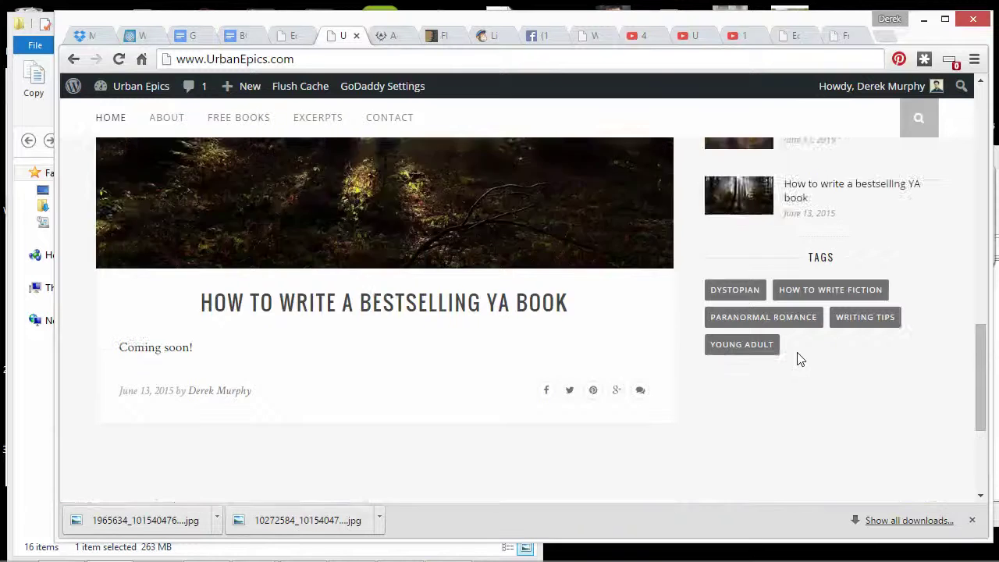
scroll(817, 364, down, 2)
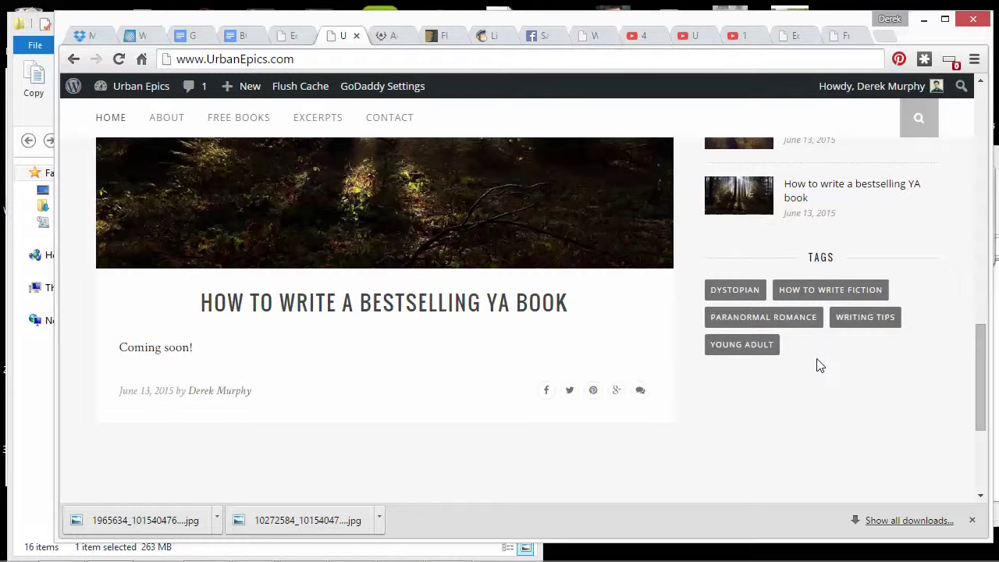
scroll(819, 365, up, 12)
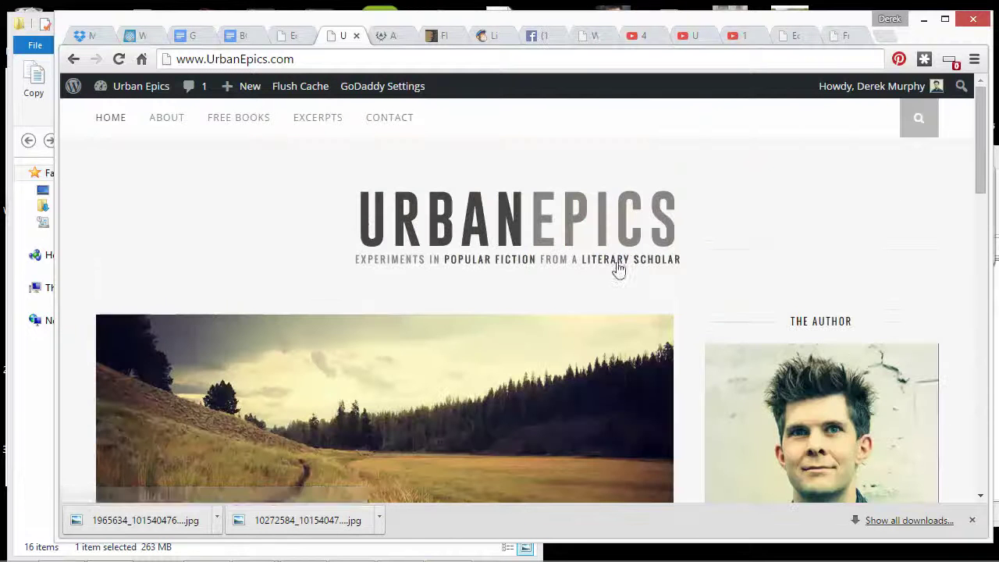
scroll(591, 273, down, 5)
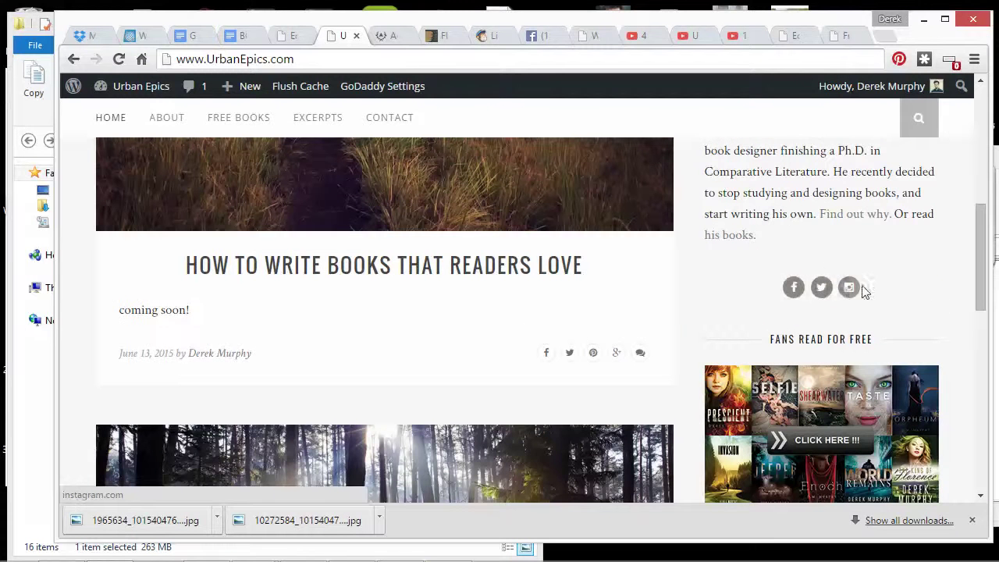
scroll(715, 267, up, 5)
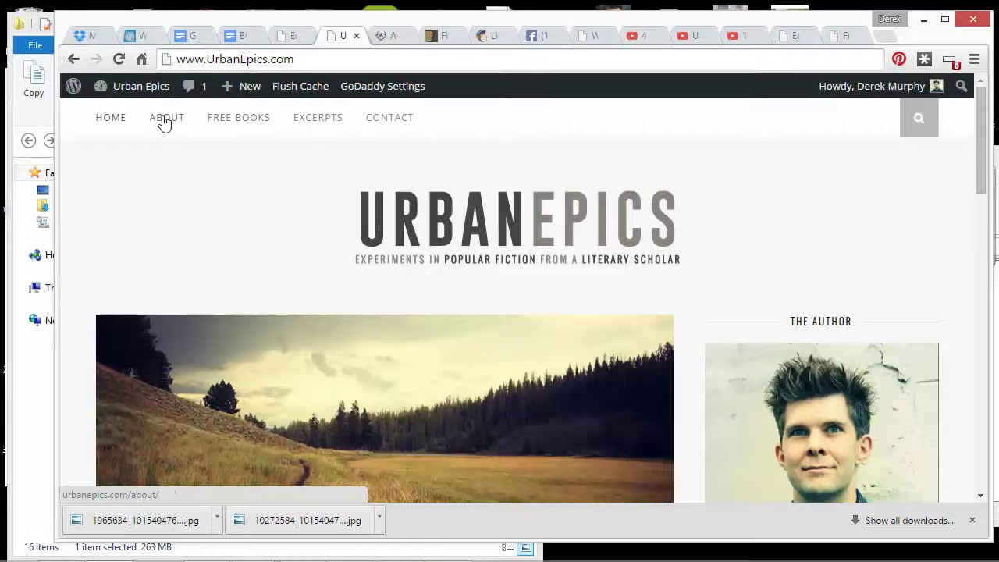
scroll(711, 173, down, 6)
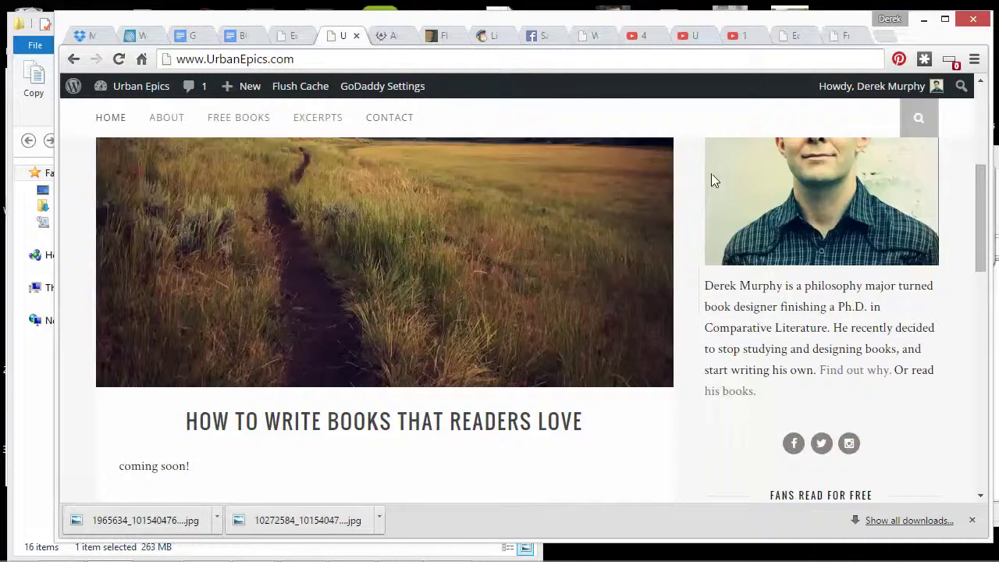
scroll(861, 292, down, 3)
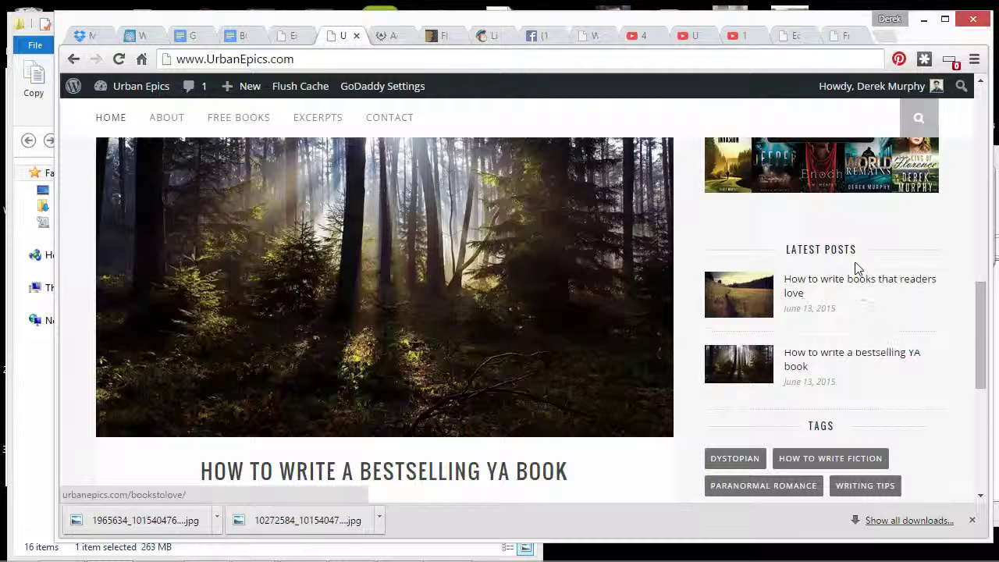
scroll(853, 269, up, 3)
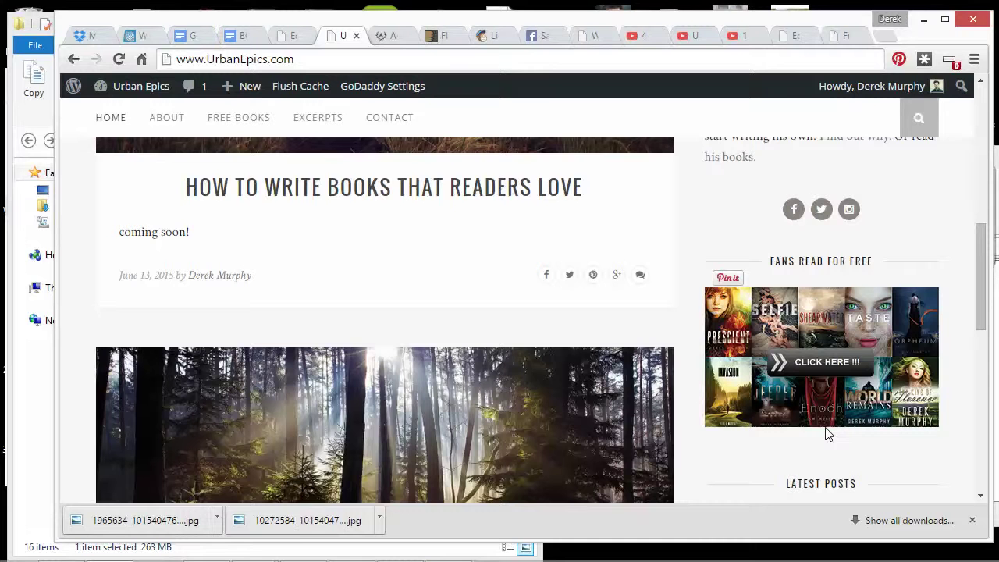
scroll(919, 312, down, 1)
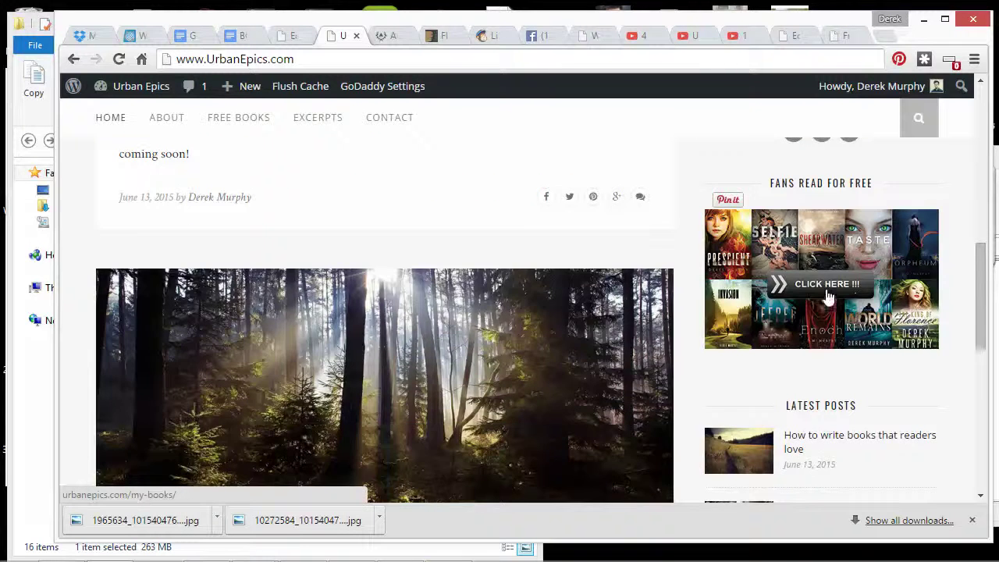
scroll(812, 293, up, 2)
Delete the author photo and bio text from the Sidebar Code post.
click(287, 36)
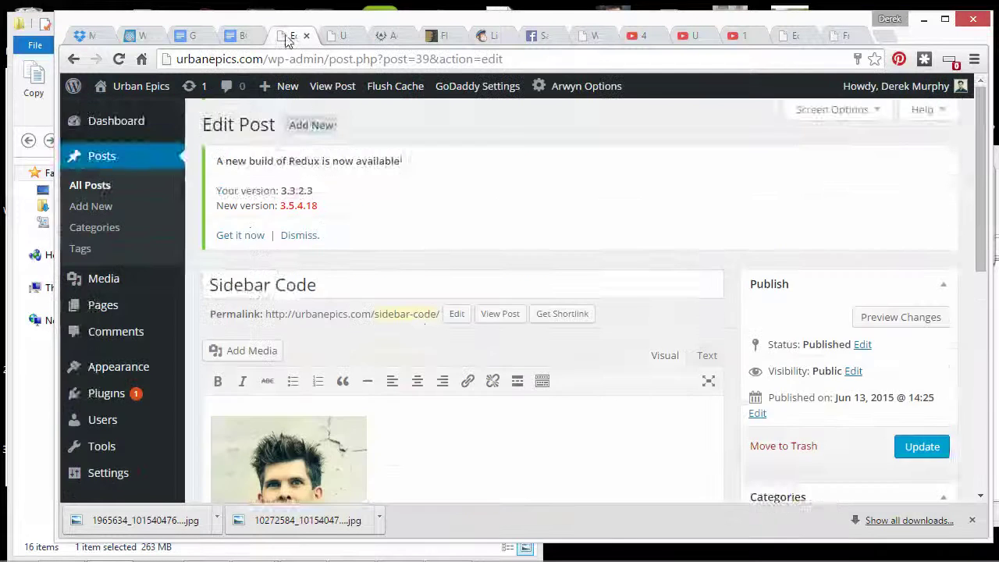
scroll(390, 242, down, 5)
drag(552, 290, 263, 130)
key(BackSpace)
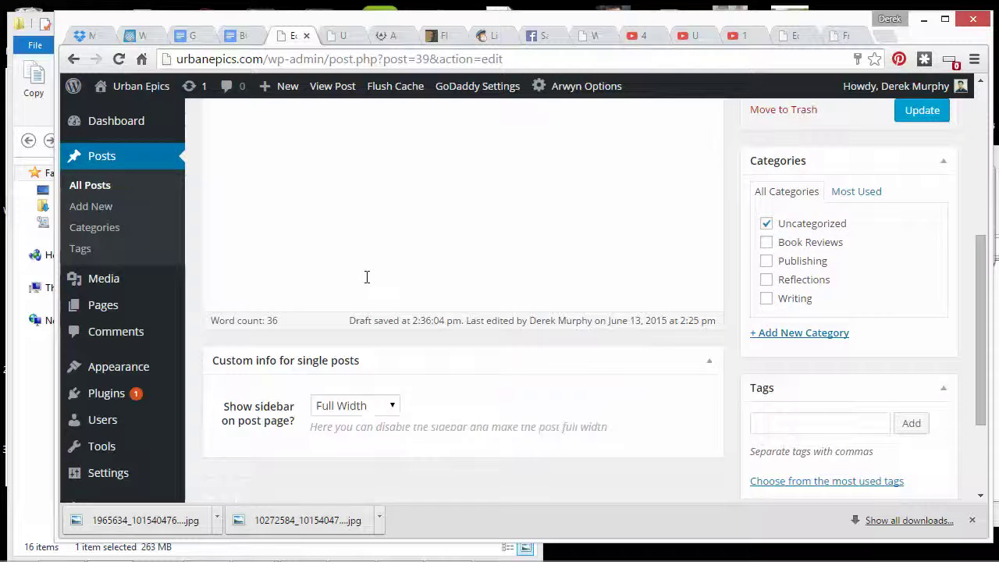
scroll(366, 276, up, 5)
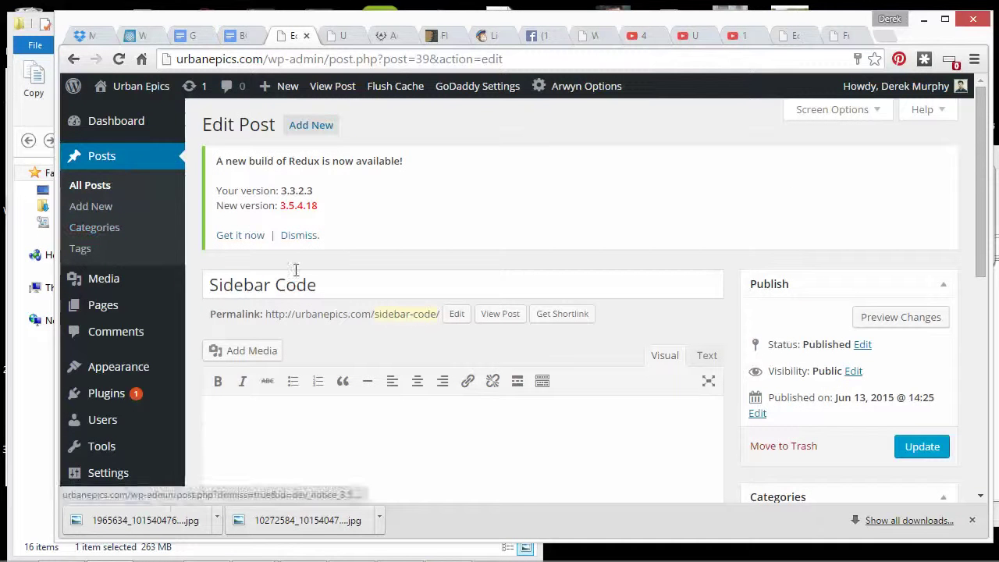
Insert the author portrait from the media library into the post.
click(234, 351)
scroll(421, 284, down, 5)
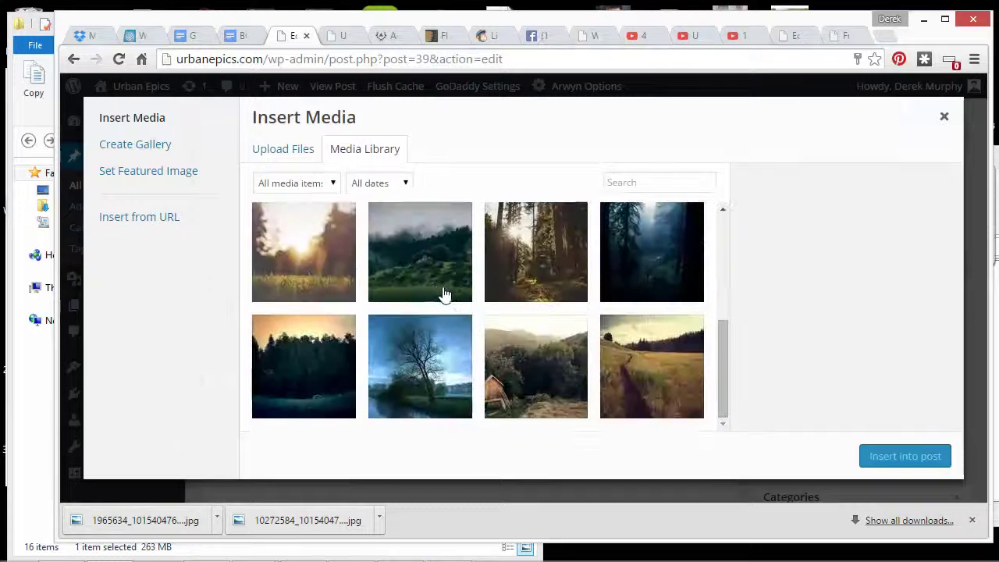
scroll(444, 292, up, 5)
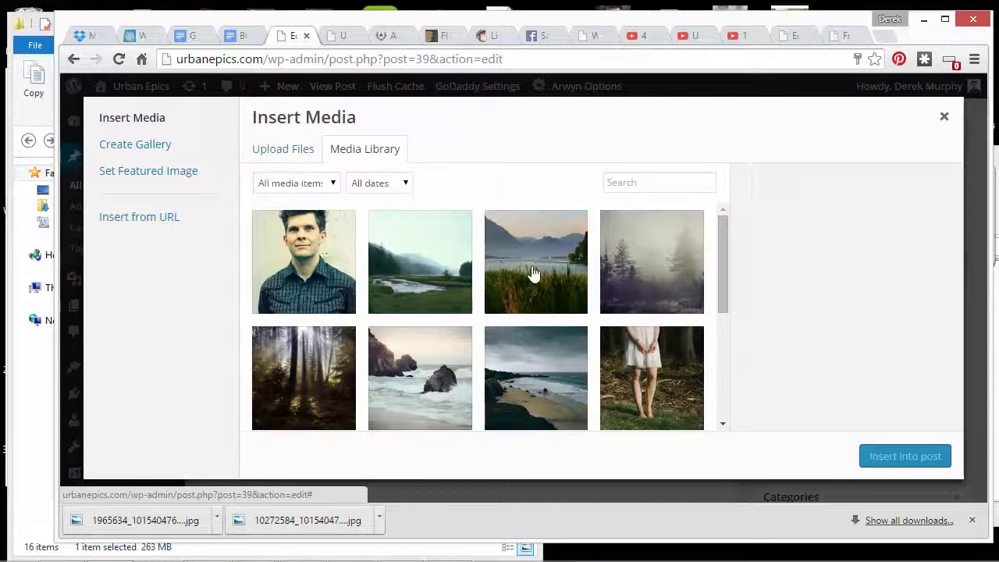
scroll(570, 292, down, 5)
scroll(547, 281, up, 5)
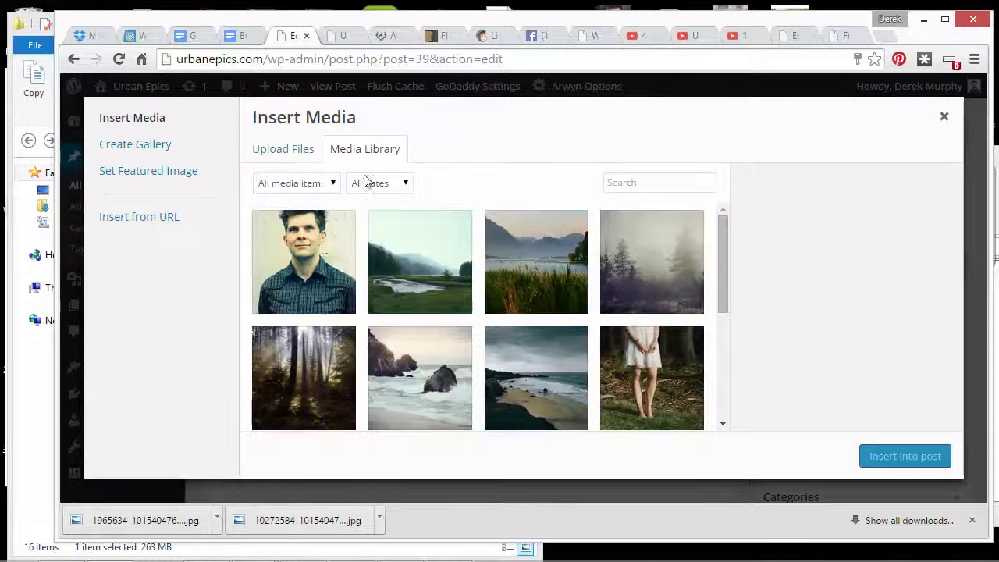
click(298, 148)
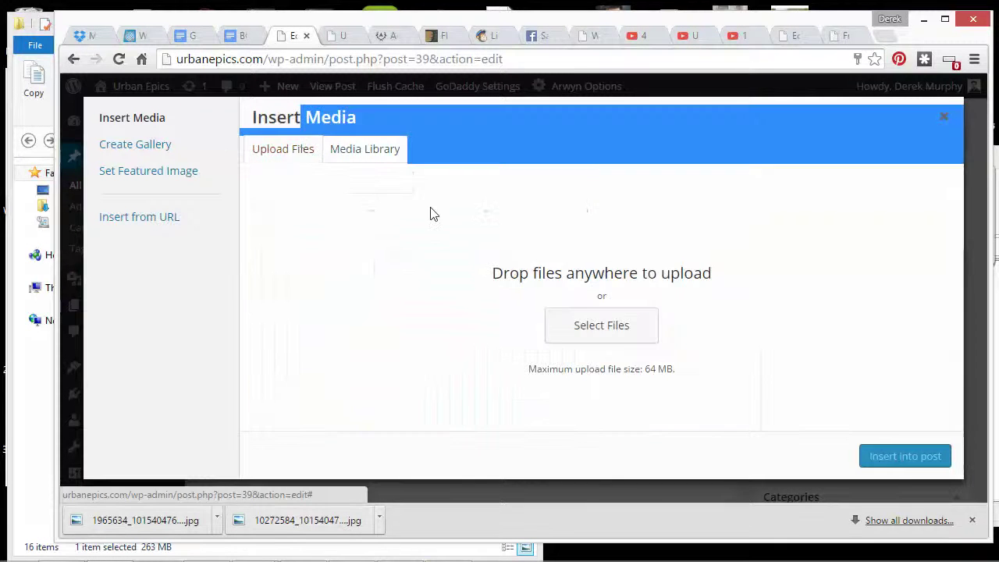
click(344, 150)
scroll(642, 263, down, 5)
scroll(379, 267, up, 5)
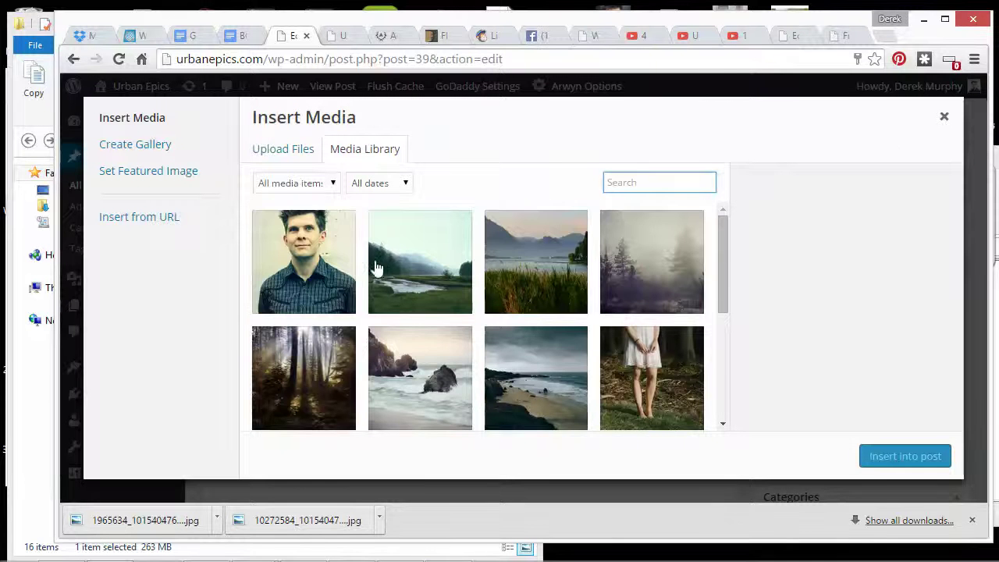
click(350, 266)
click(901, 455)
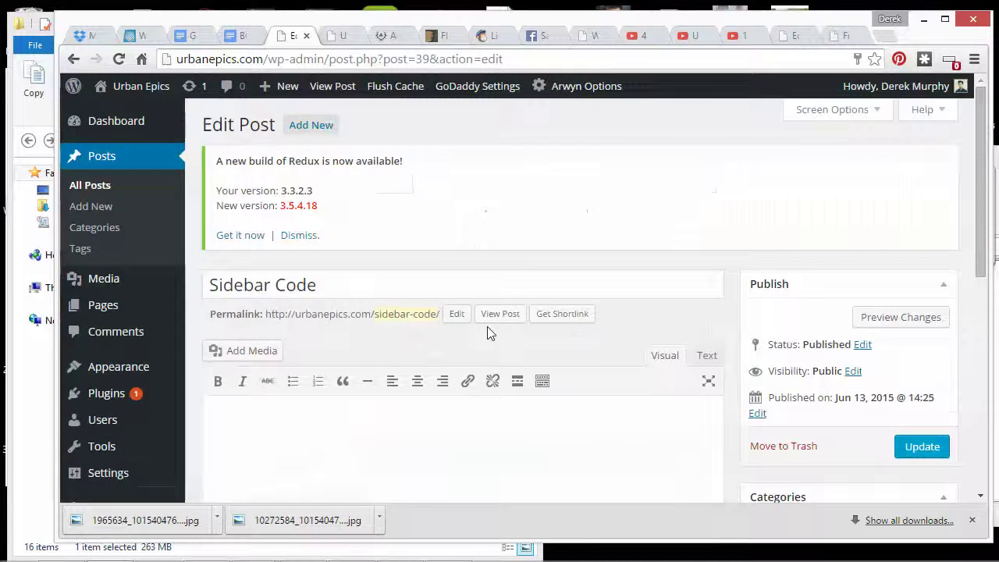
Insert the author portrait into the post a second time.
scroll(489, 268, down, 4)
scroll(430, 289, up, 4)
scroll(460, 335, down, 3)
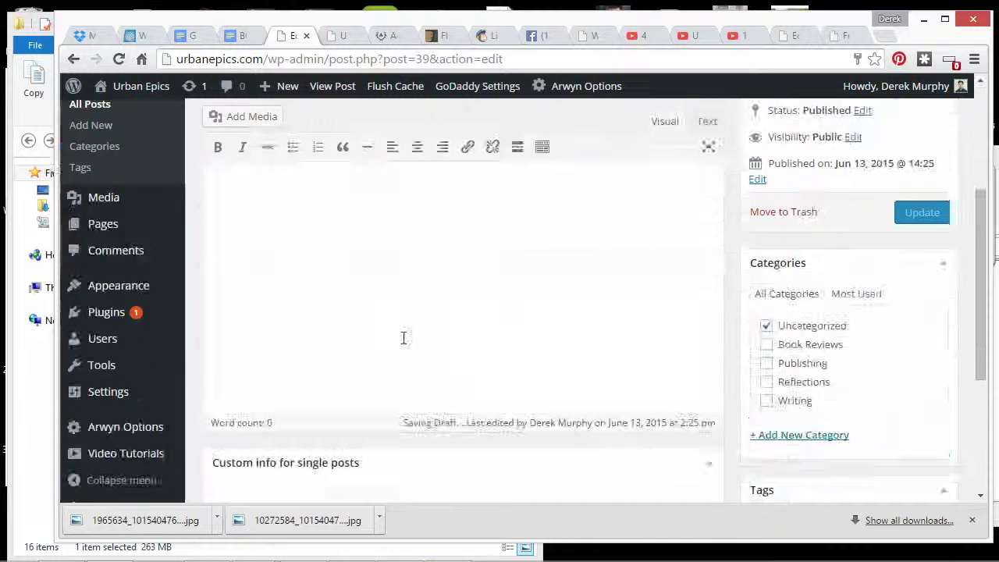
scroll(462, 298, up, 3)
click(251, 351)
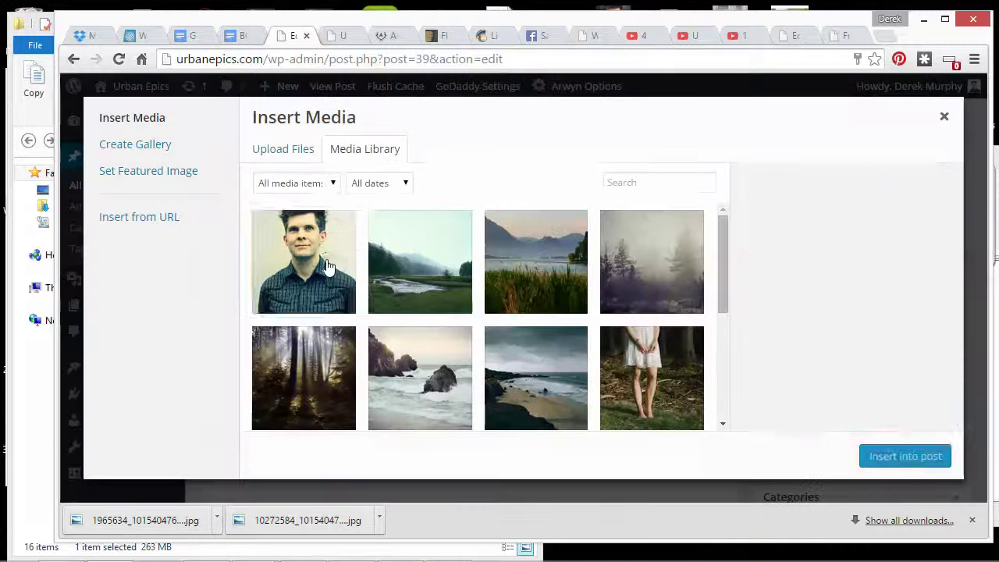
click(324, 269)
click(901, 455)
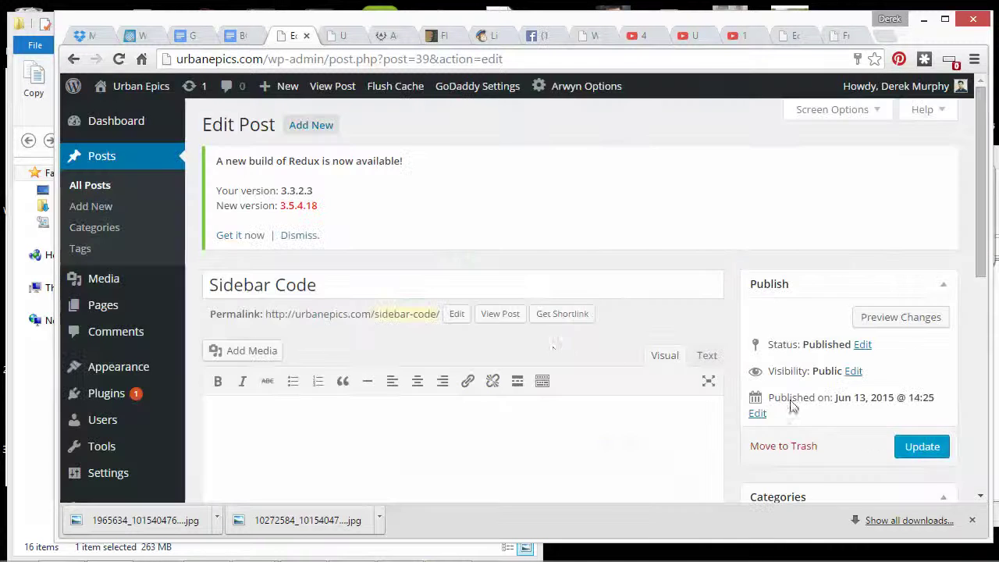
Insert the misty lake landscape image into the post.
scroll(544, 348, down, 4)
scroll(480, 280, up, 4)
click(264, 272)
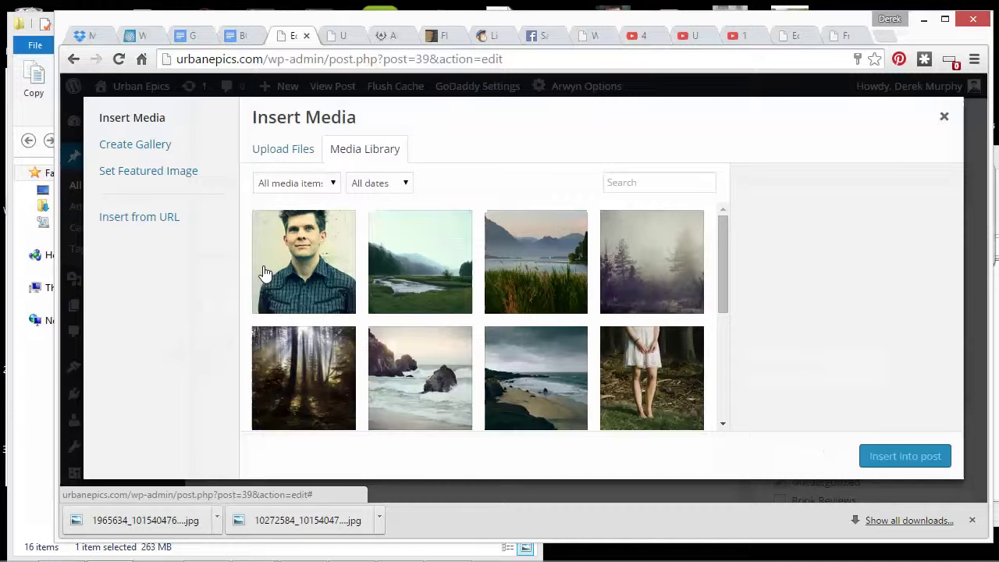
click(532, 264)
click(902, 456)
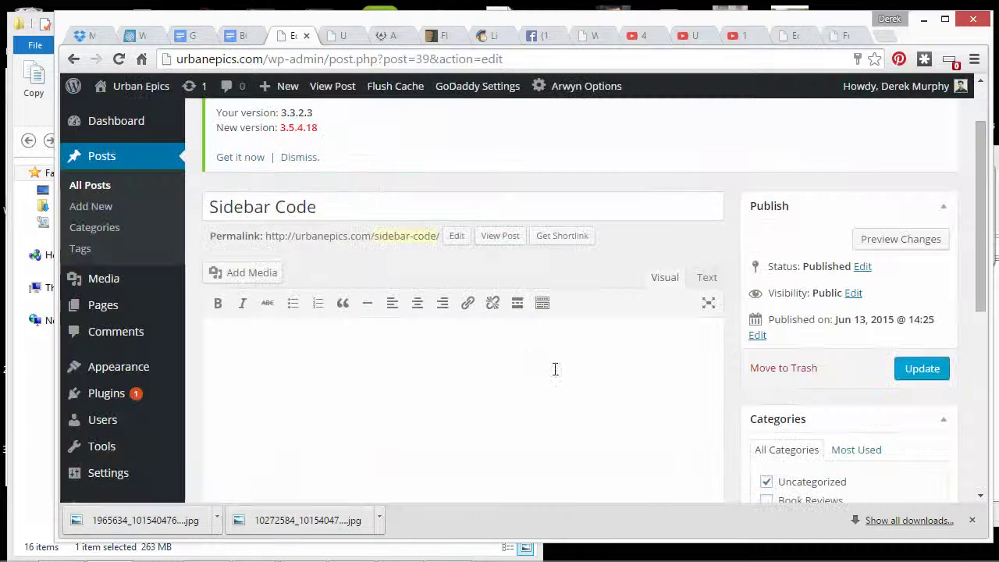
scroll(525, 355, down, 3)
scroll(324, 234, up, 4)
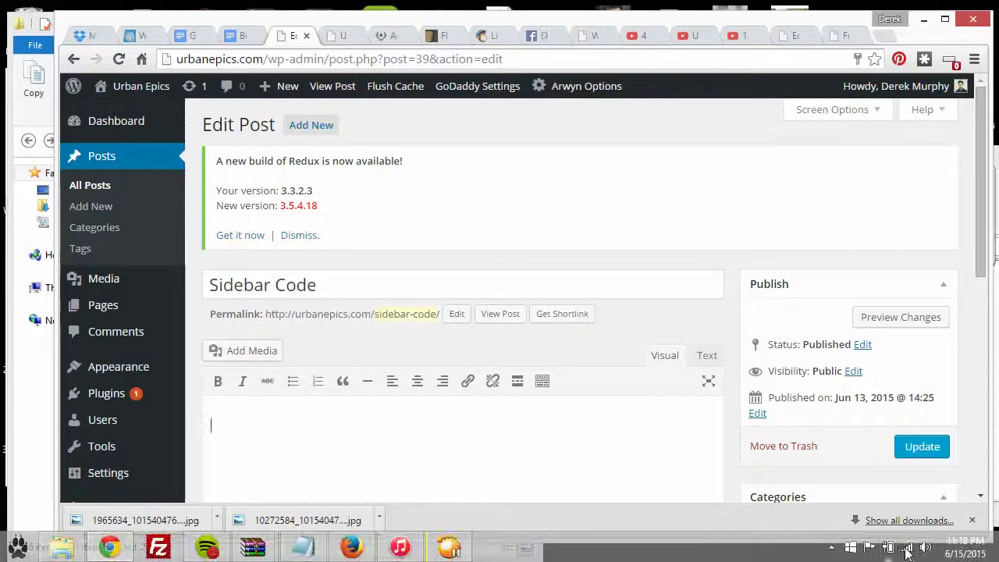
scroll(351, 359, down, 3)
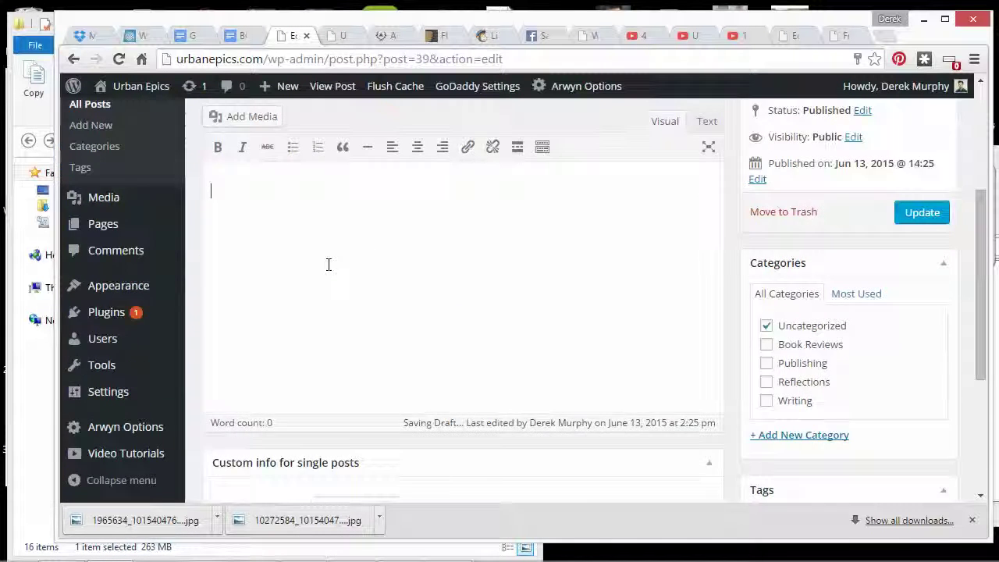
scroll(336, 312, up, 3)
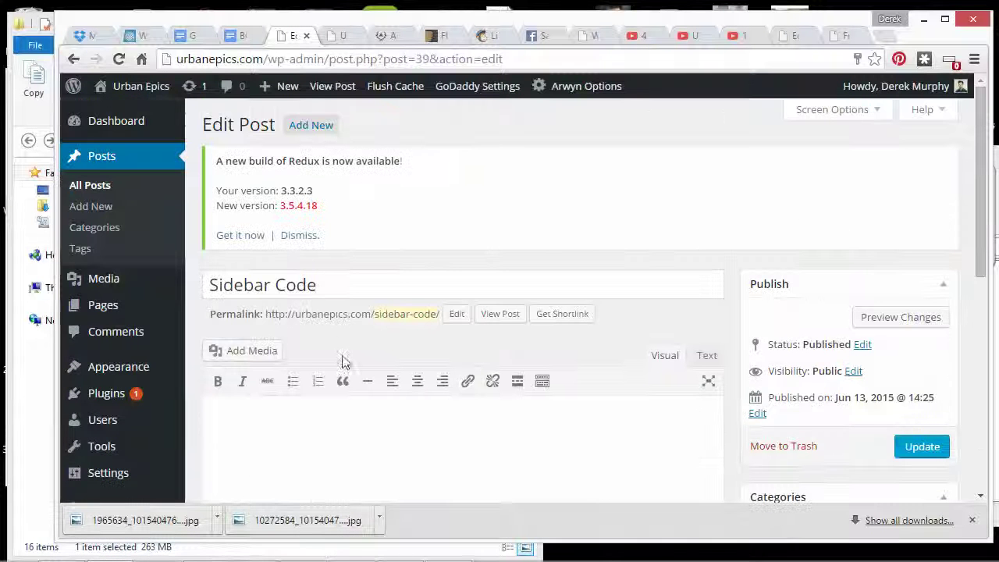
Dismiss the link dialog, switch the editor to Text view, and head to the sidebar widgets.
click(468, 381)
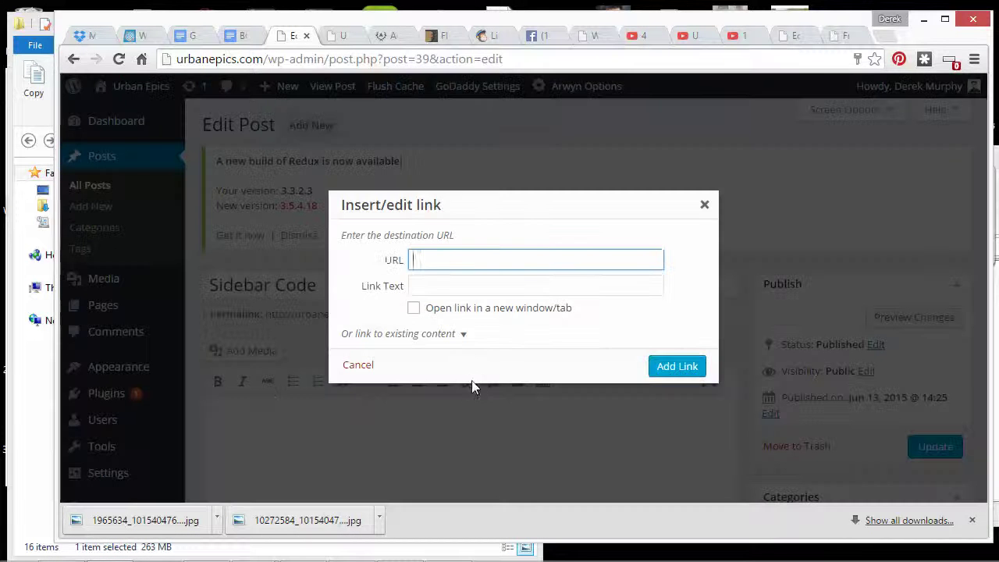
click(704, 204)
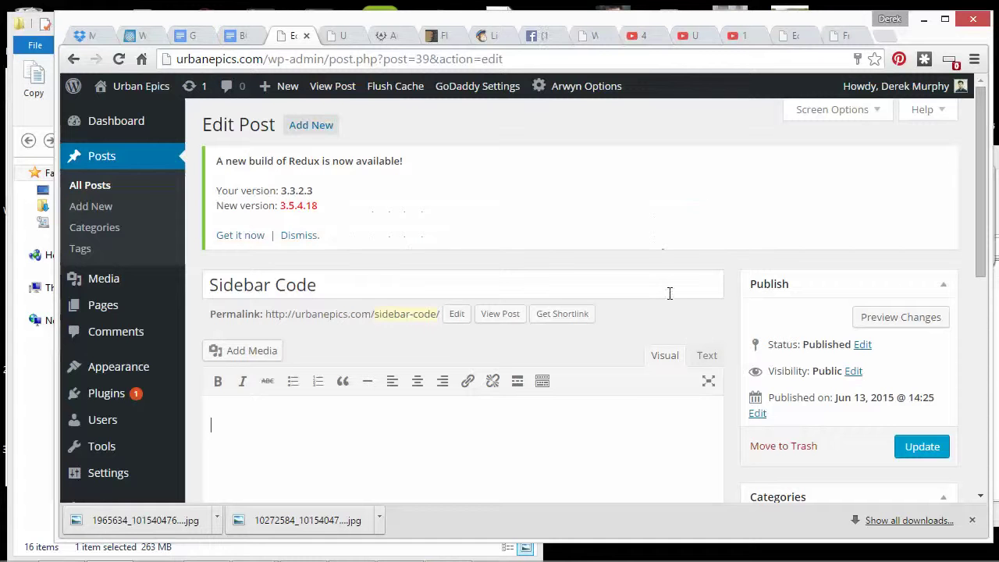
click(708, 362)
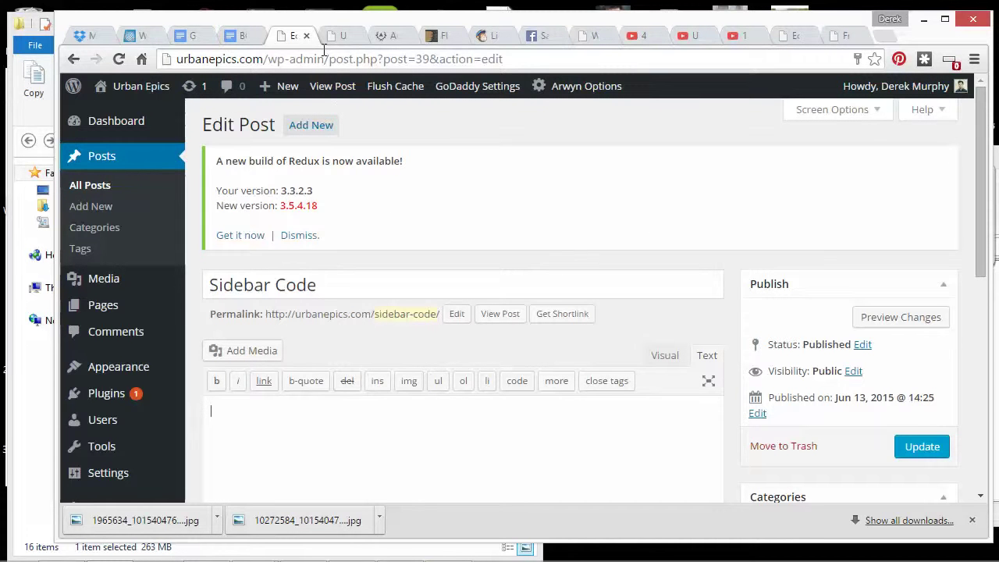
mouse_move(132, 367)
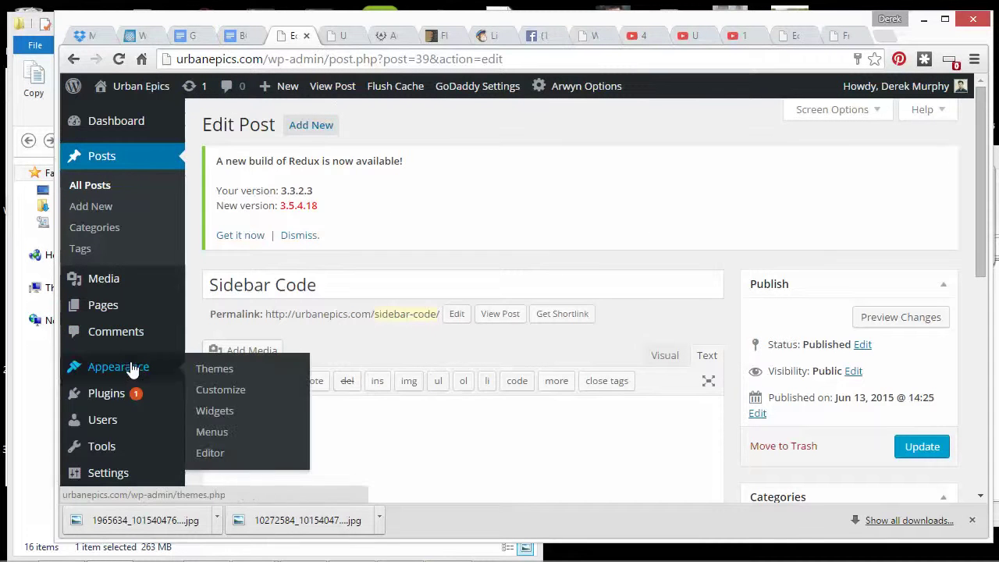
click(223, 411)
Leave the post editor and expand the 'Fans read for free' Text widget to view its HTML.
click(504, 196)
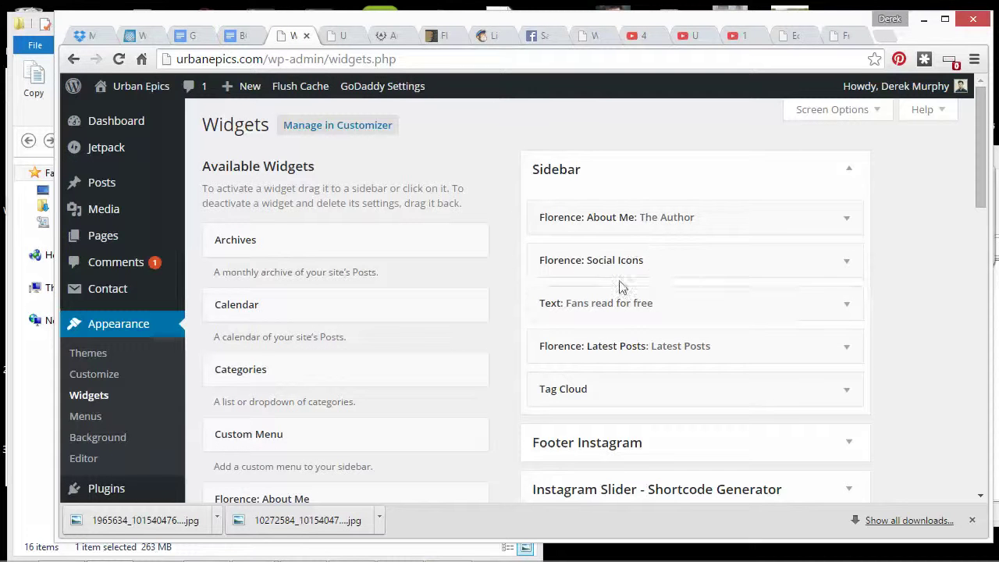
click(846, 306)
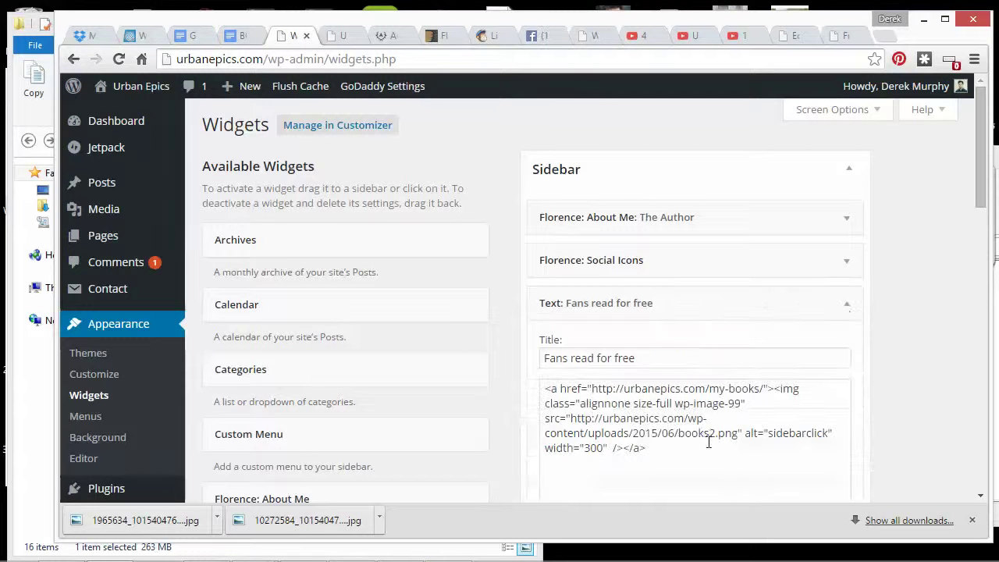
drag(709, 441, 543, 384)
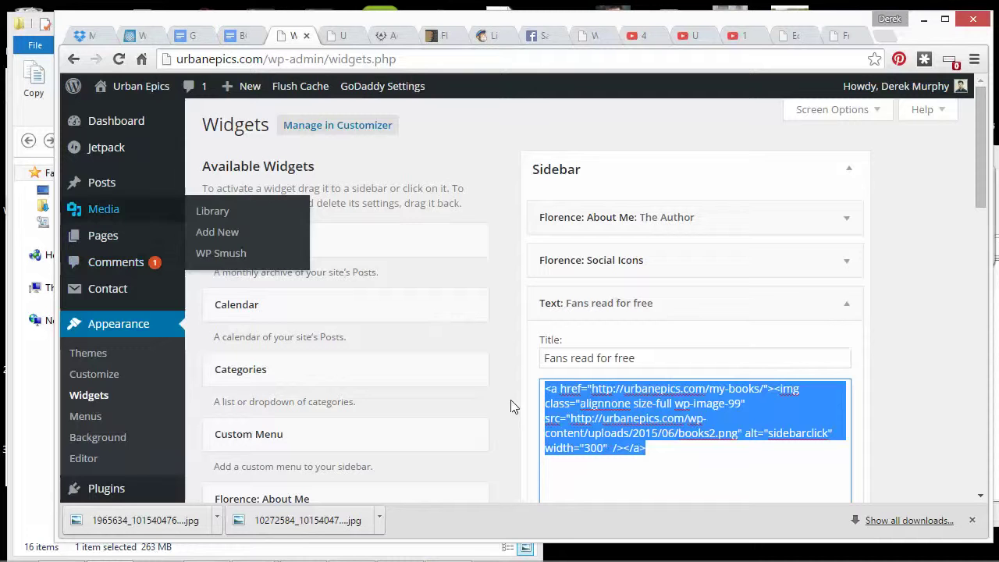
click(716, 437)
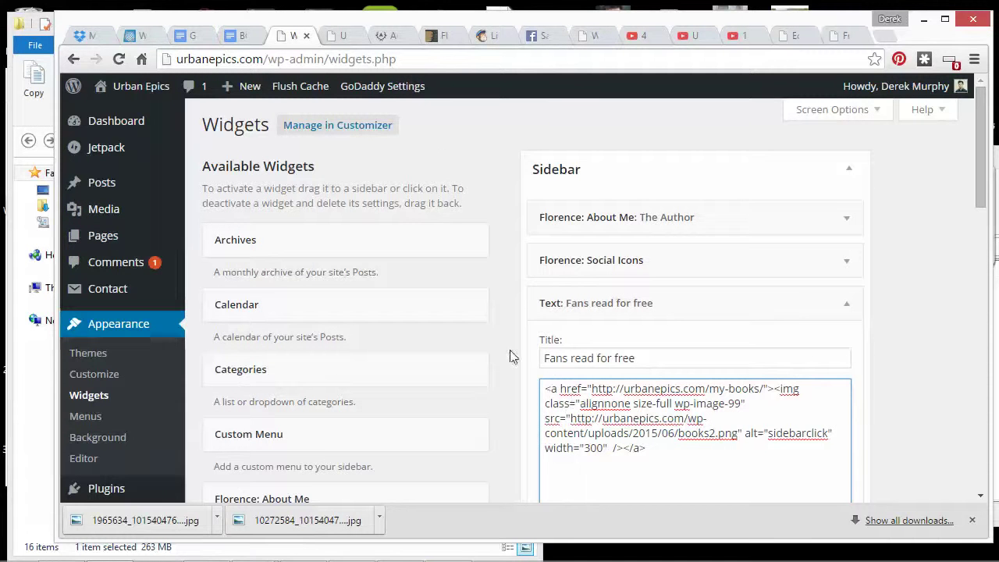
On the live site, follow the 'Fans read for free' image link to my-books and scroll through it.
click(341, 36)
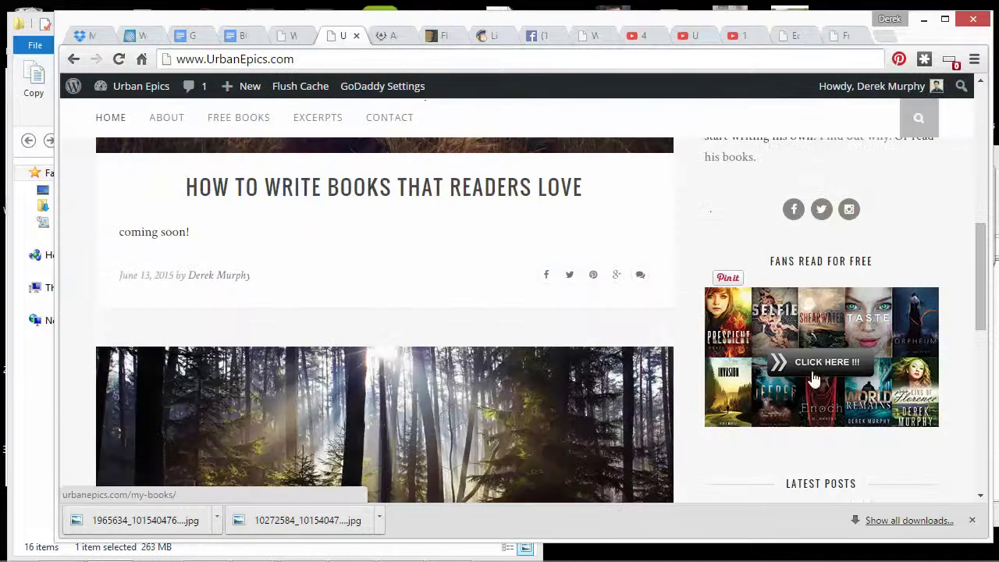
click(814, 378)
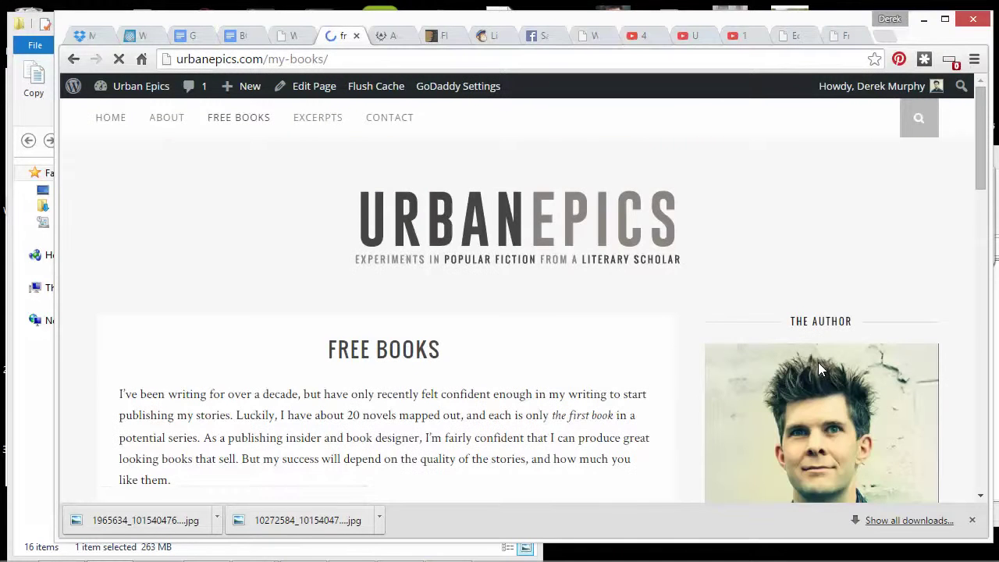
scroll(500, 351, down, 7)
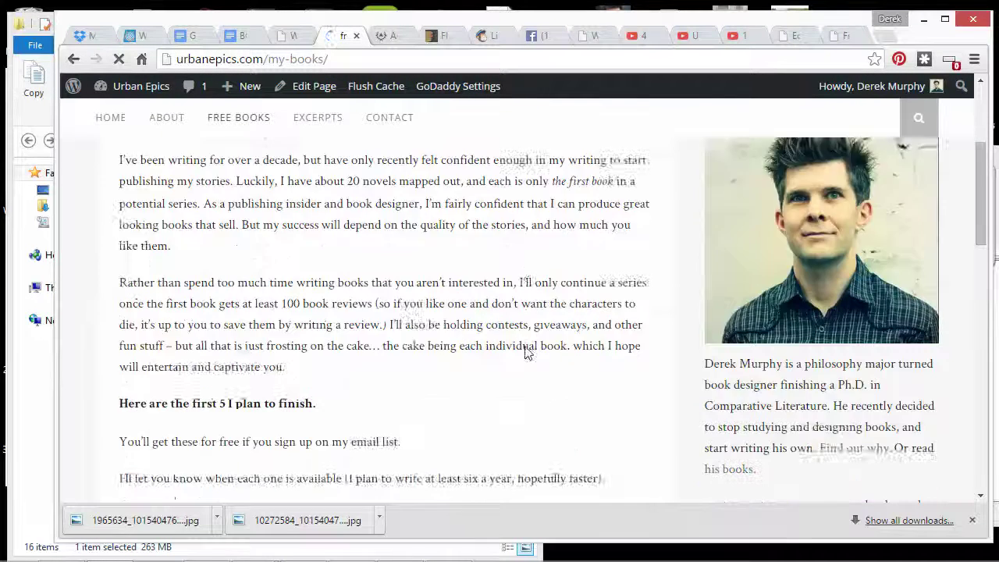
scroll(296, 265, down, 3)
scroll(312, 273, up, 3)
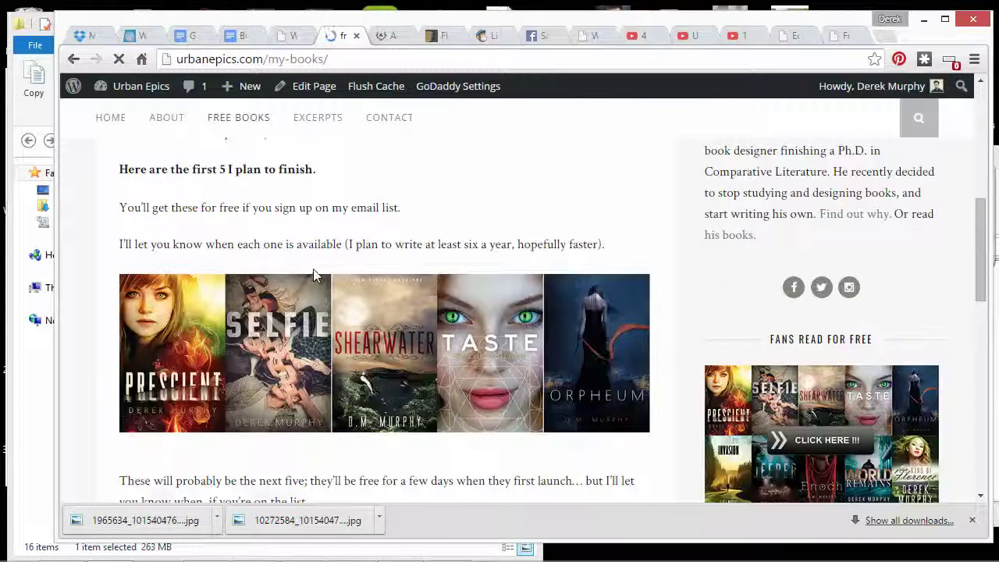
scroll(367, 280, down, 2)
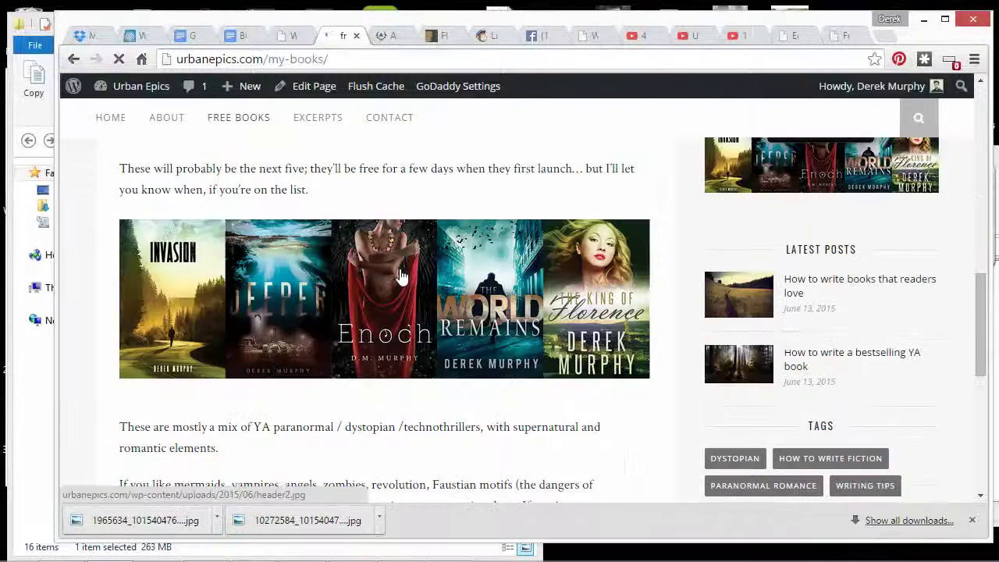
scroll(398, 279, down, 2)
scroll(405, 273, down, 2)
scroll(412, 275, up, 6)
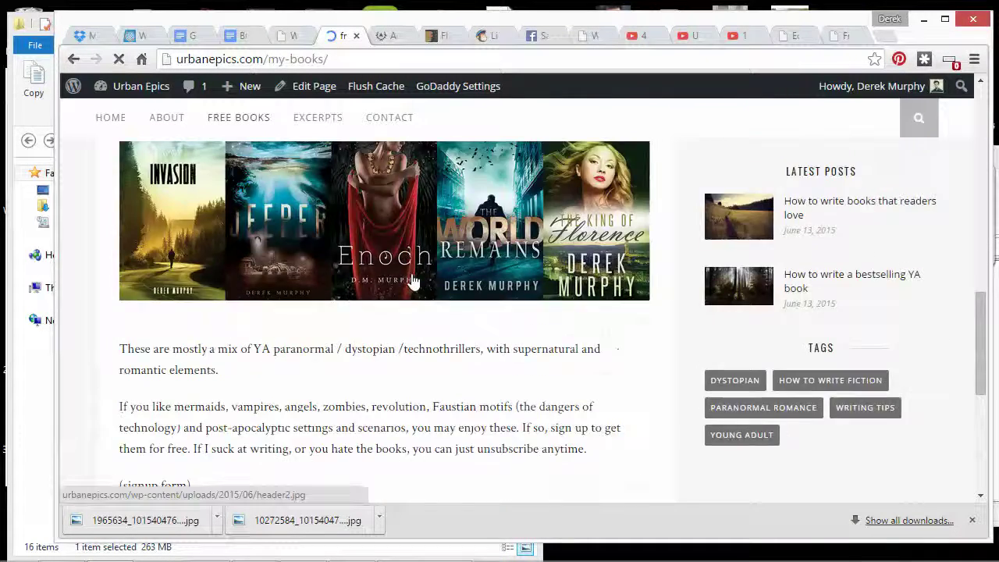
scroll(416, 283, up, 6)
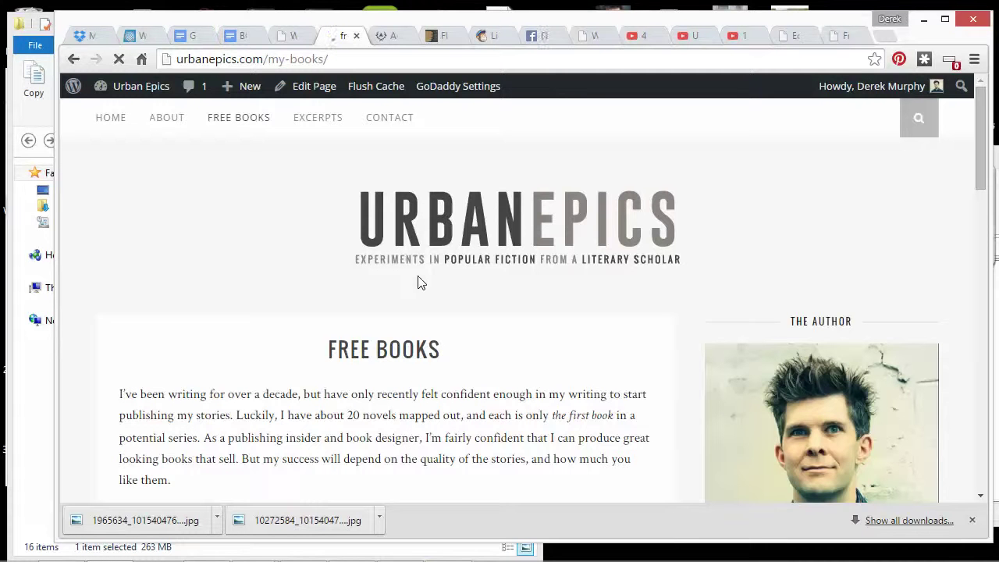
scroll(419, 285, down, 1)
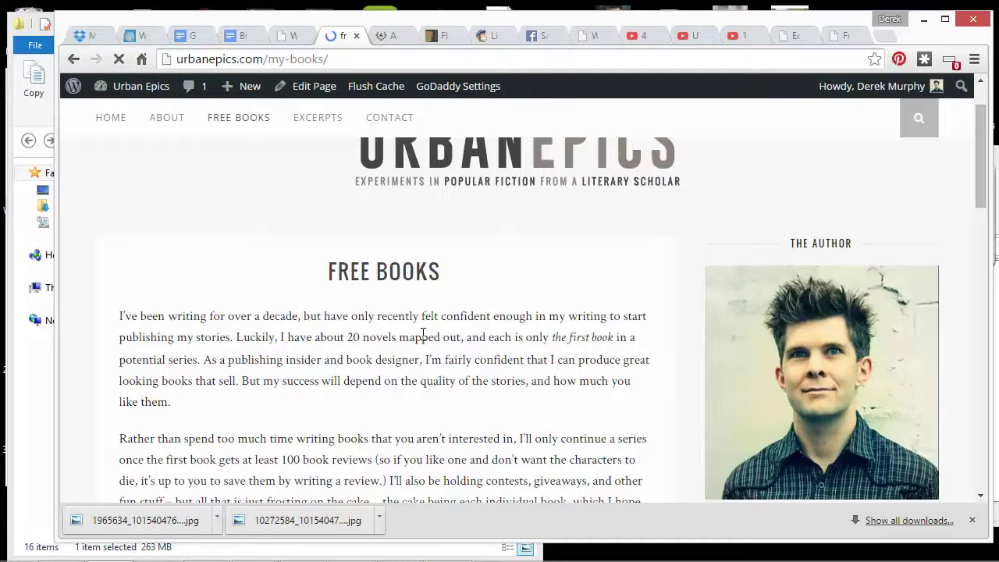
Scroll from the FREE BOOKS heading past both rows of five covers to the signup placeholder.
scroll(422, 334, down, 2)
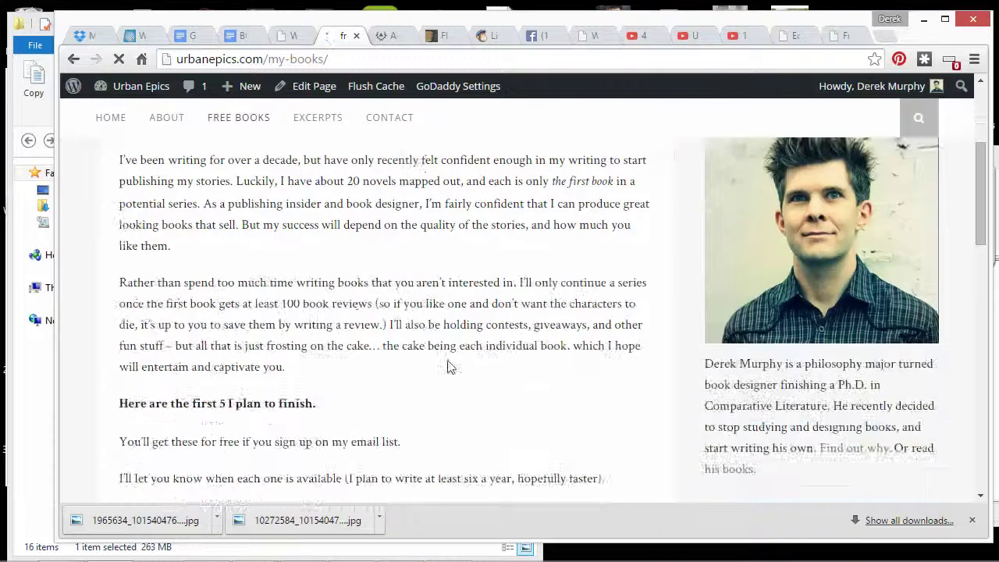
scroll(437, 366, up, 3)
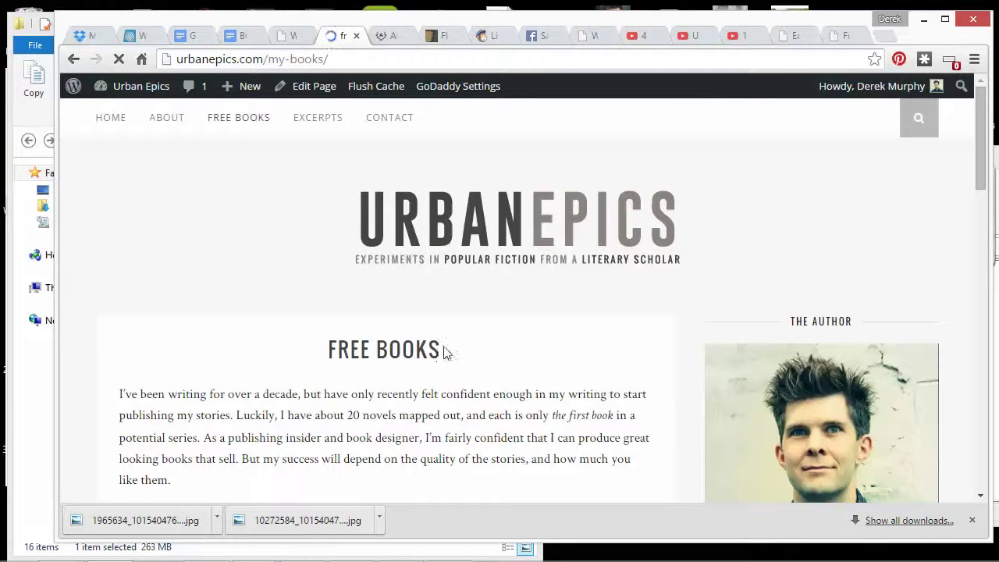
drag(445, 353, 325, 355)
scroll(369, 367, down, 2)
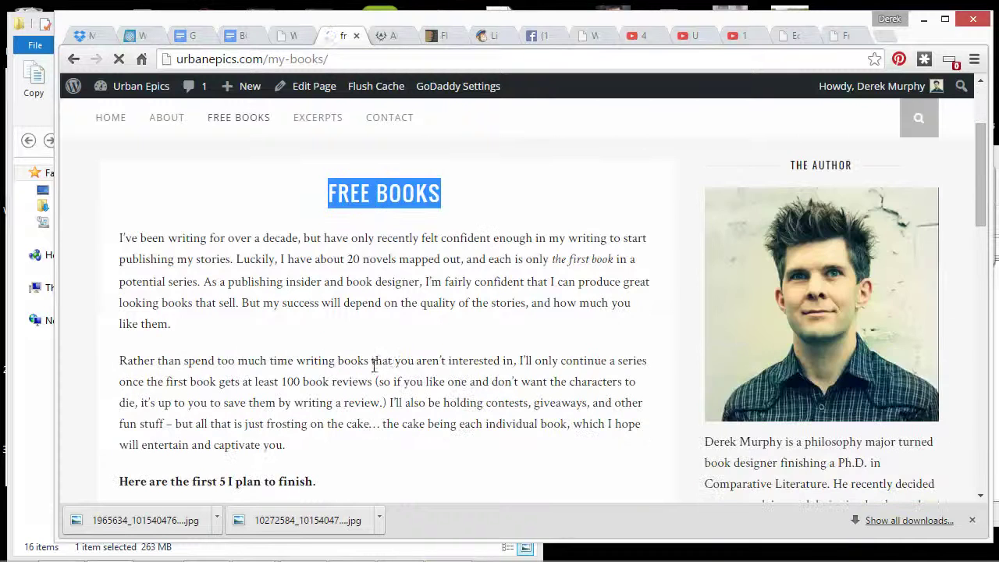
scroll(388, 356, down, 3)
scroll(415, 350, up, 4)
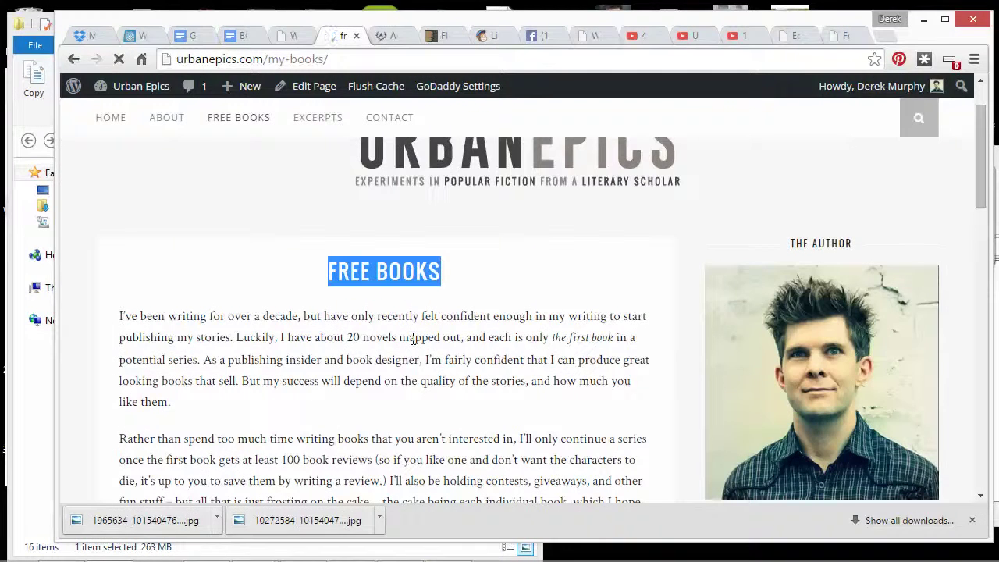
scroll(412, 336, down, 2)
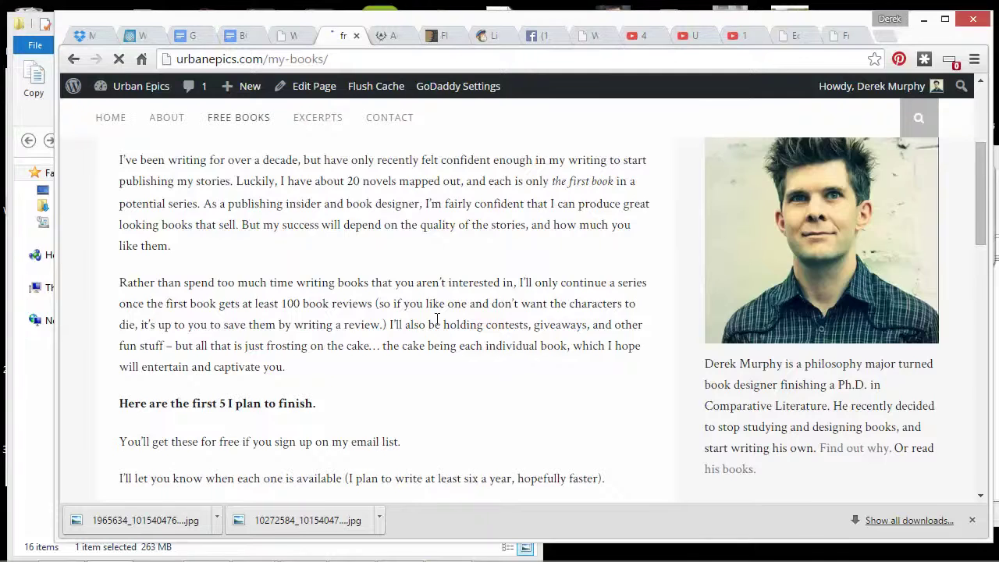
scroll(437, 322, down, 5)
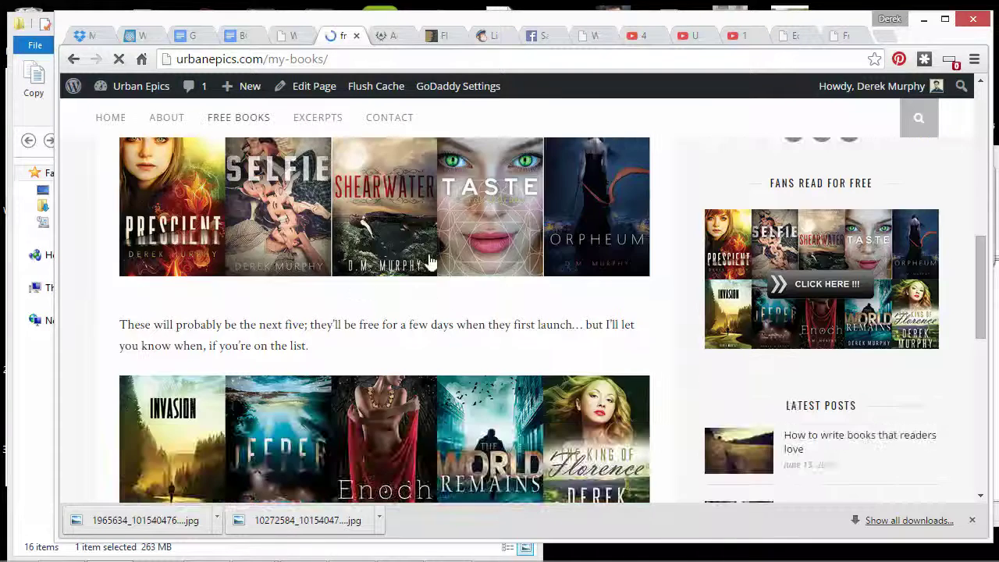
scroll(425, 266, up, 3)
scroll(415, 323, down, 2)
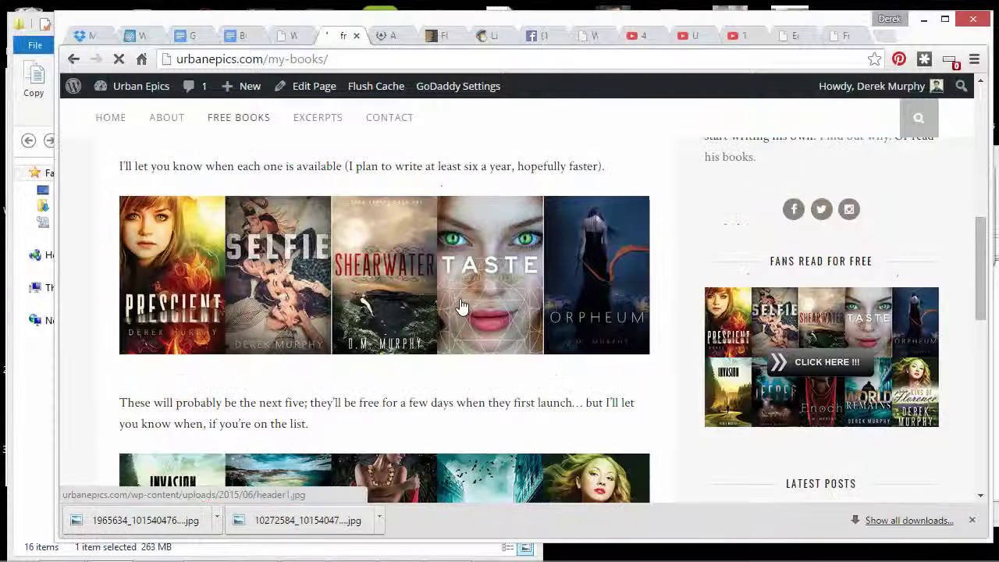
scroll(459, 309, down, 3)
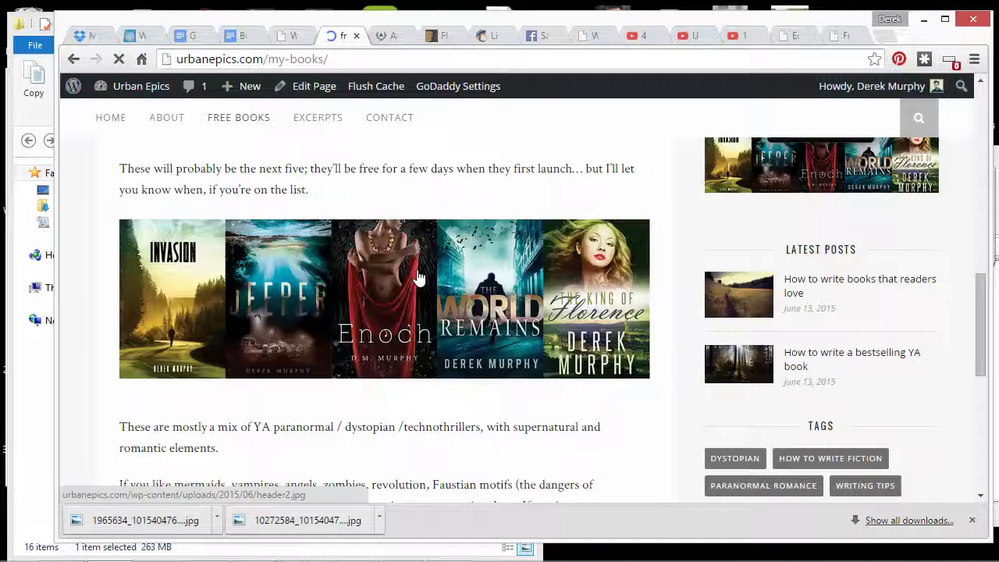
scroll(421, 246, up, 4)
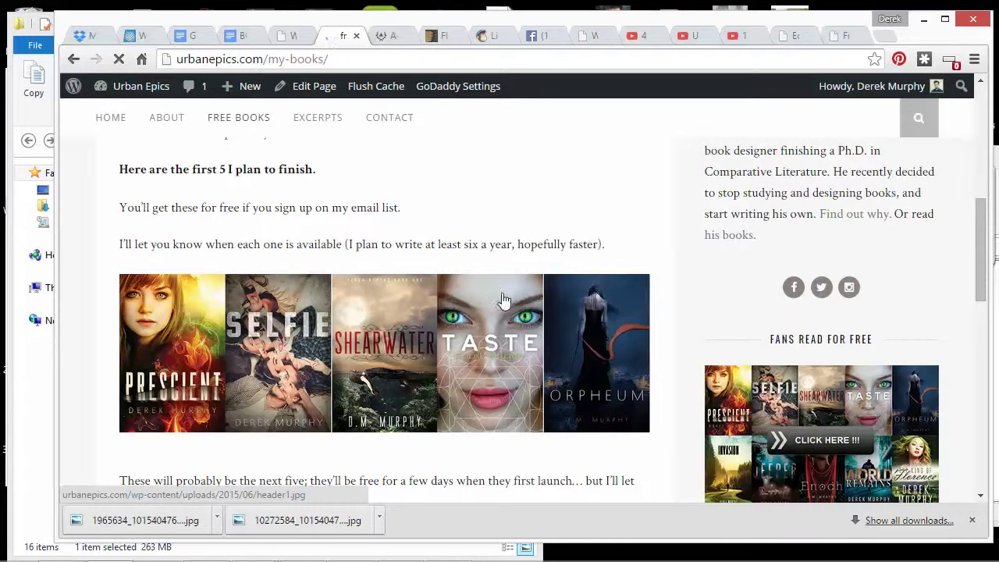
scroll(500, 312, down, 4)
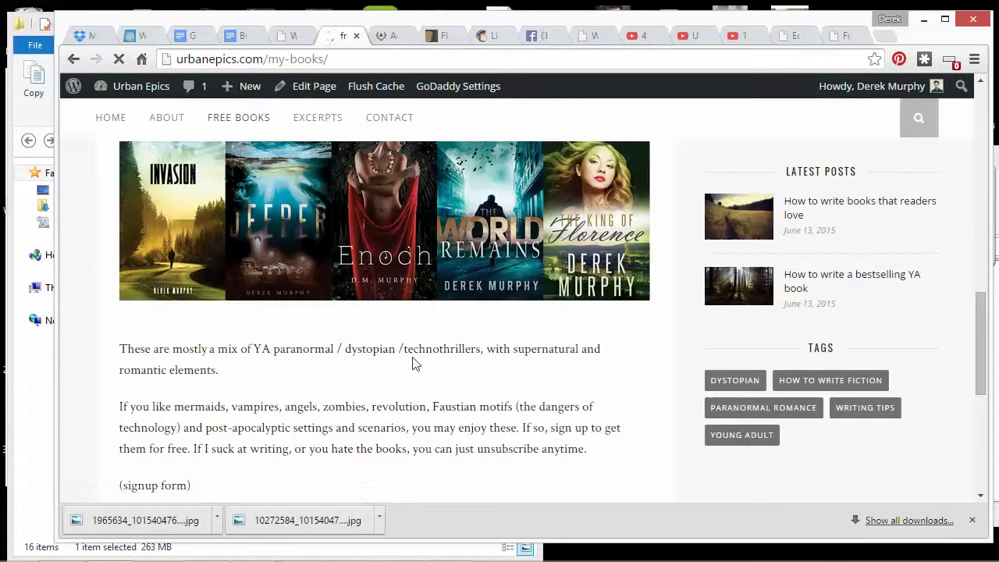
scroll(414, 364, up, 15)
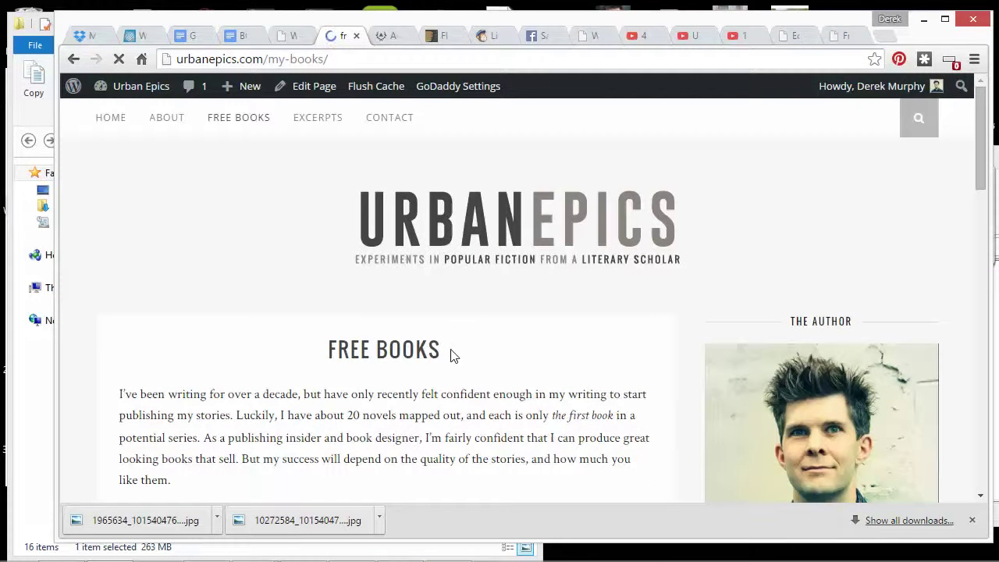
scroll(455, 356, down, 6)
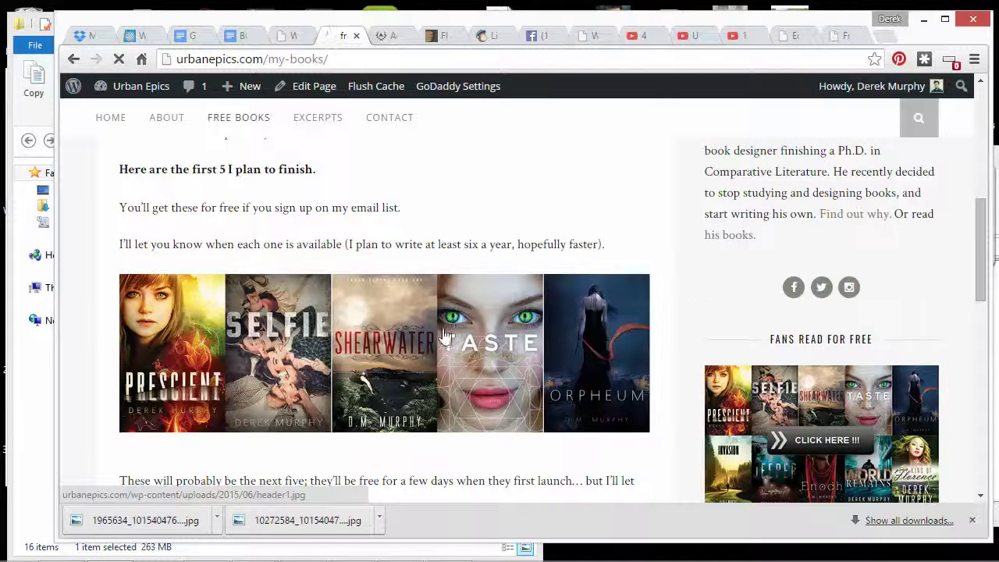
scroll(445, 336, down, 3)
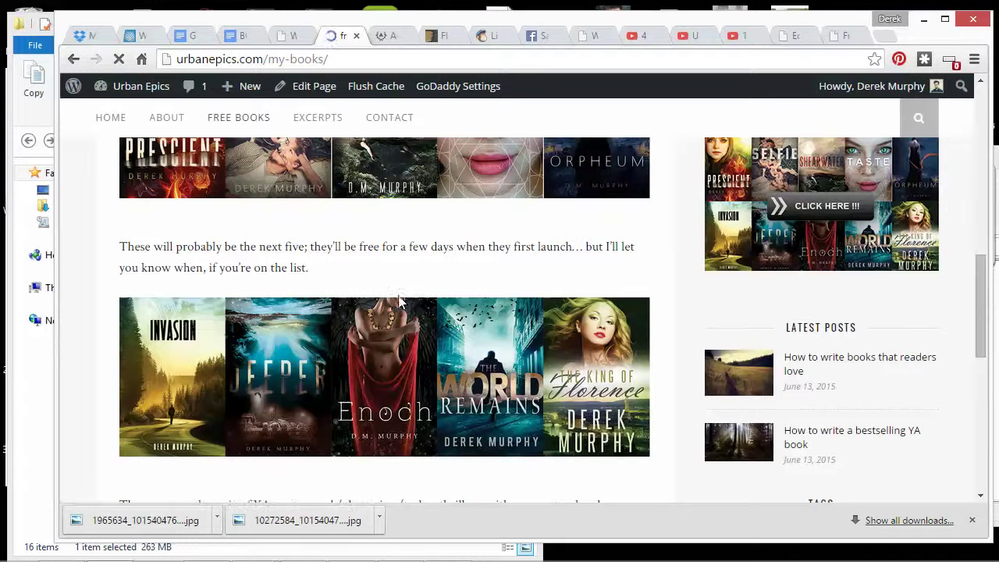
scroll(351, 286, up, 5)
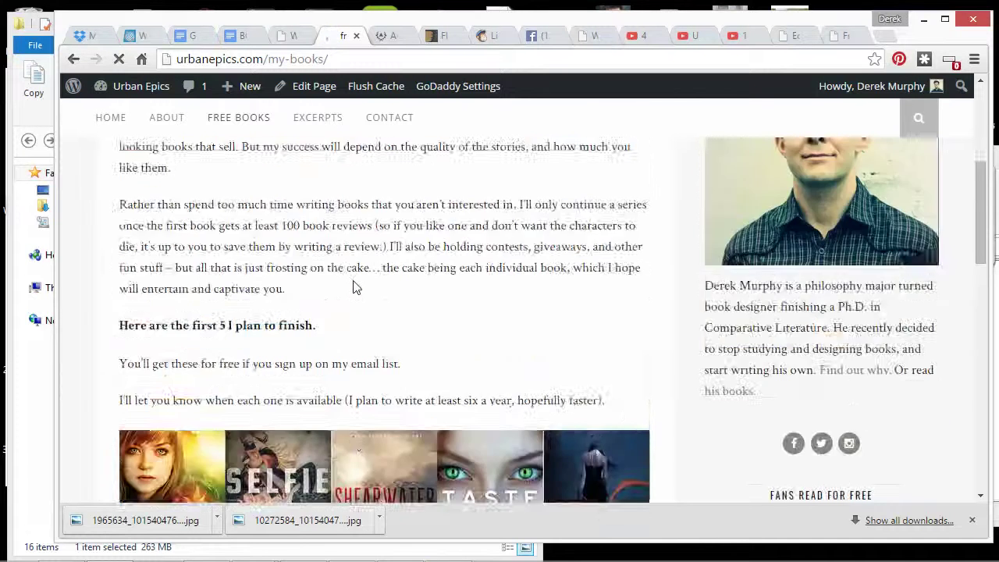
scroll(353, 285, up, 3)
scroll(353, 281, down, 1)
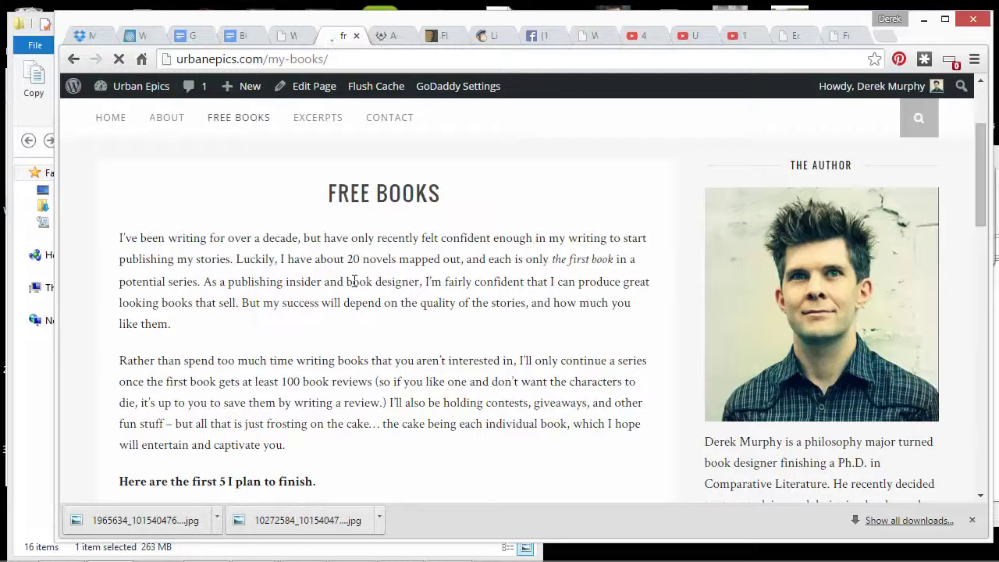
scroll(359, 282, down, 1)
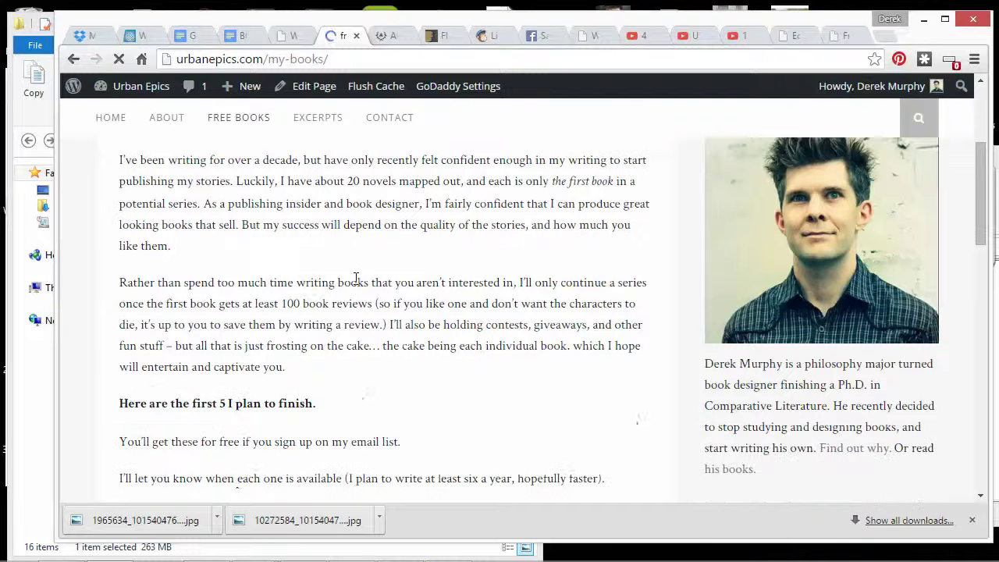
scroll(360, 281, down, 2)
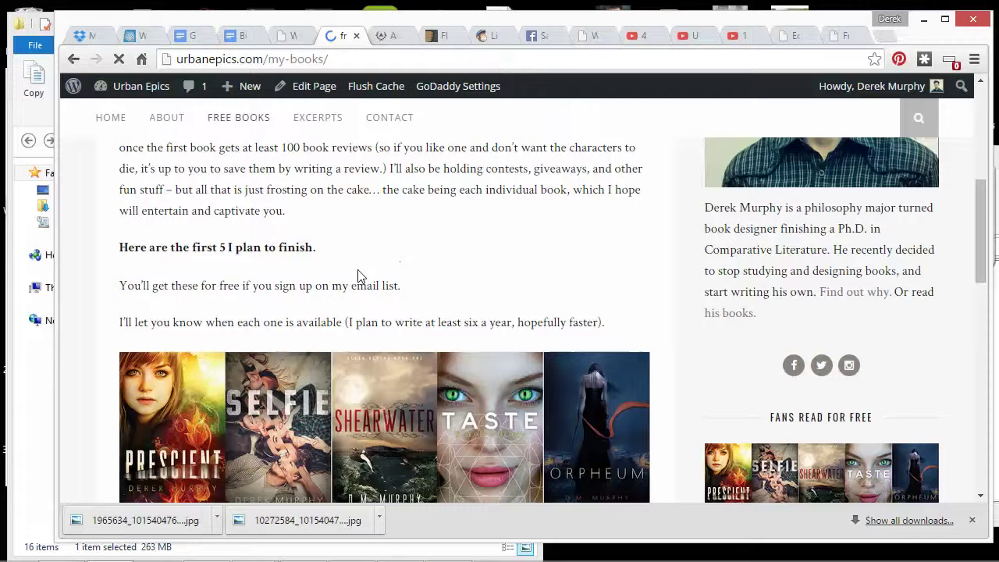
scroll(364, 274, down, 4)
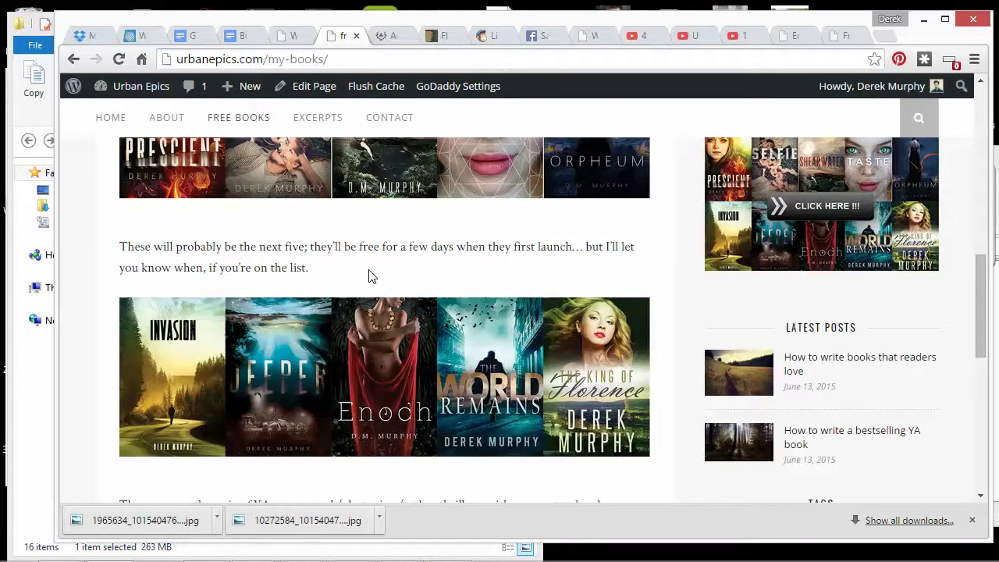
scroll(373, 275, down, 4)
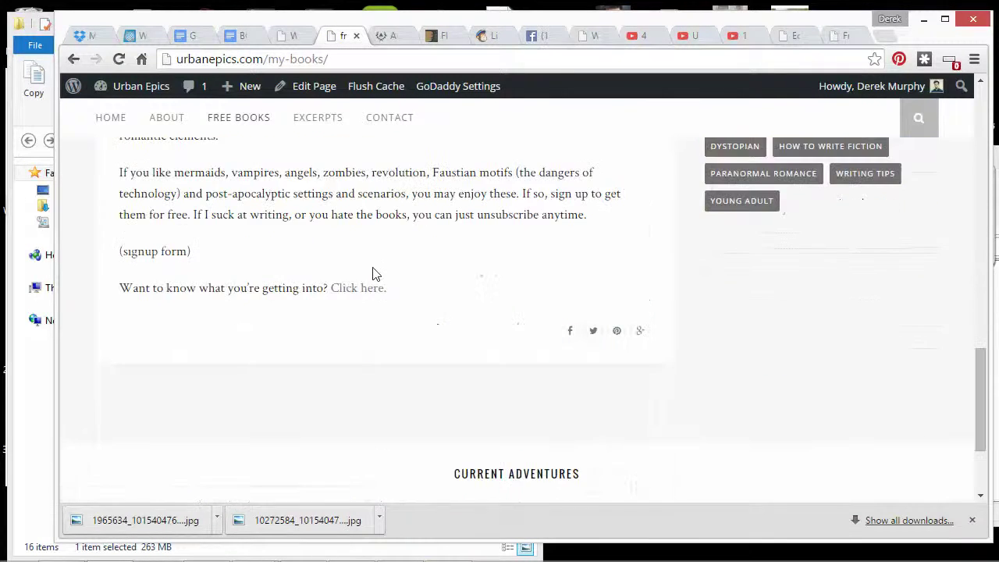
scroll(373, 276, down, 4)
scroll(372, 276, up, 20)
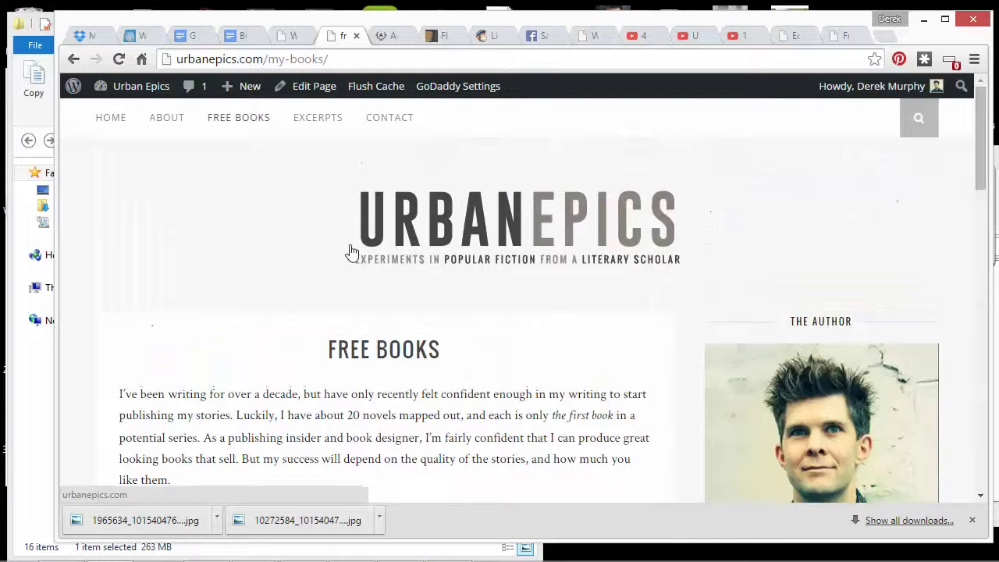
Open EXCERPTS from the site menu and scroll through the samples to the comments and back.
click(322, 125)
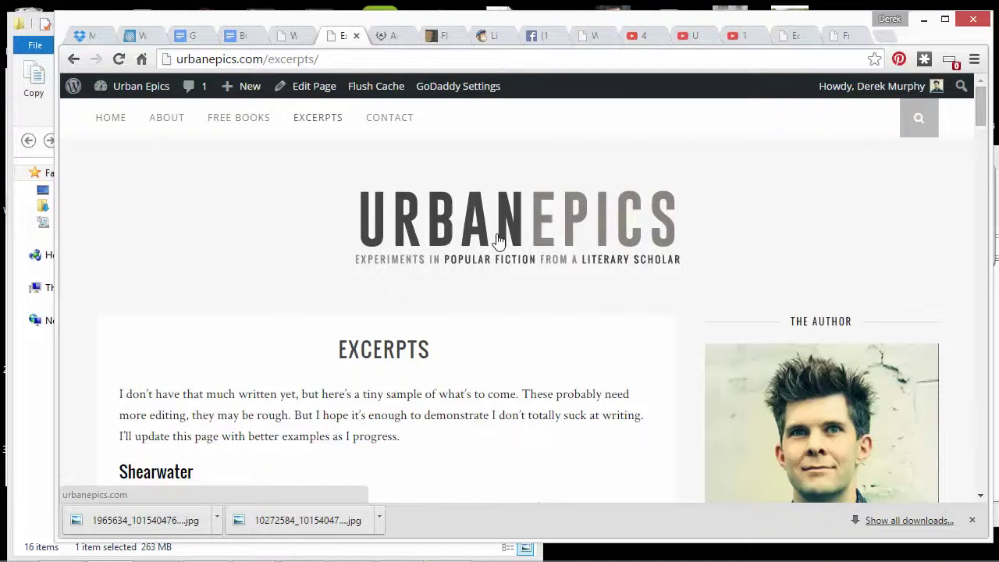
scroll(484, 344, down, 2)
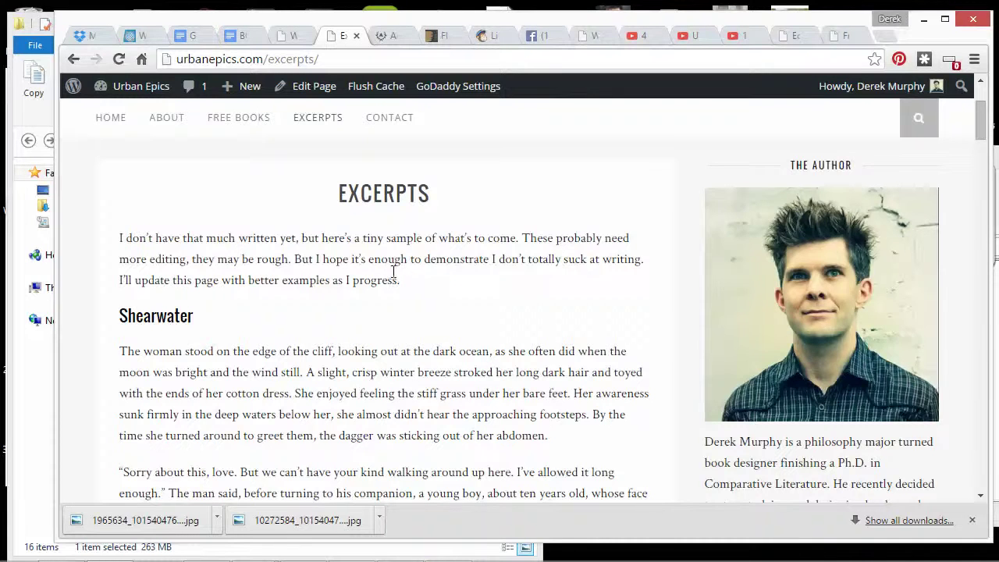
scroll(390, 277, down, 7)
scroll(391, 277, down, 2)
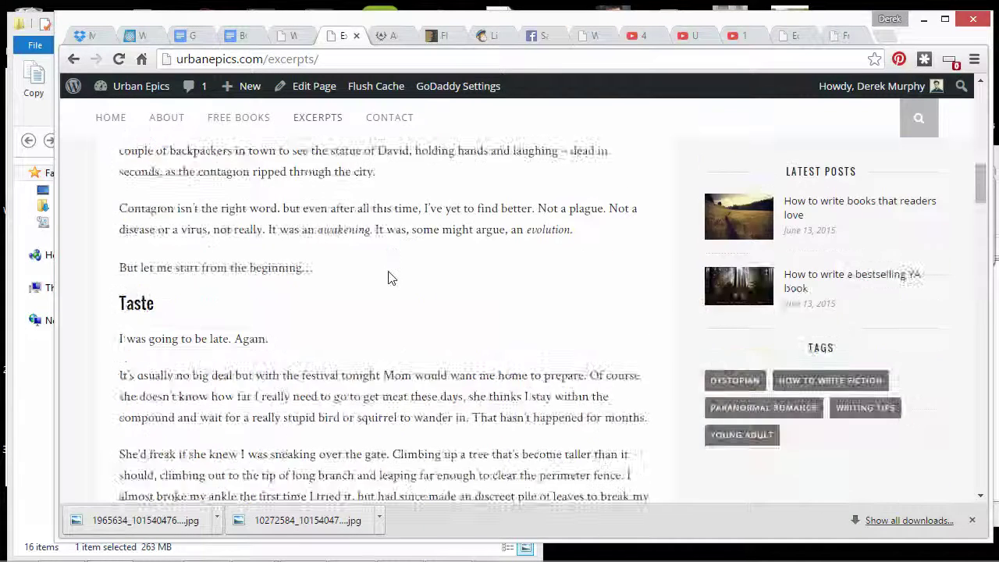
scroll(388, 276, up, 3)
scroll(388, 277, down, 4)
scroll(387, 277, down, 14)
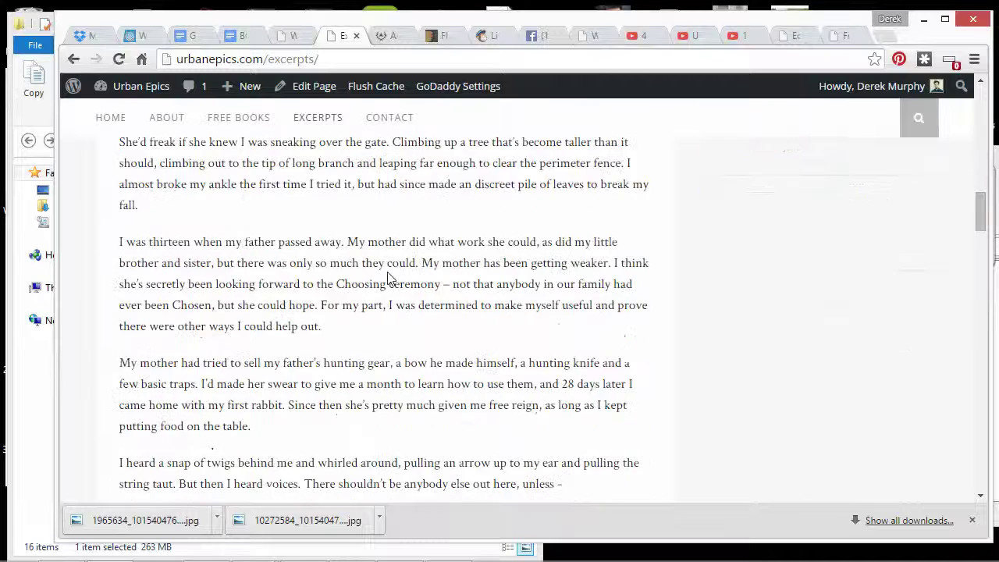
scroll(390, 279, down, 13)
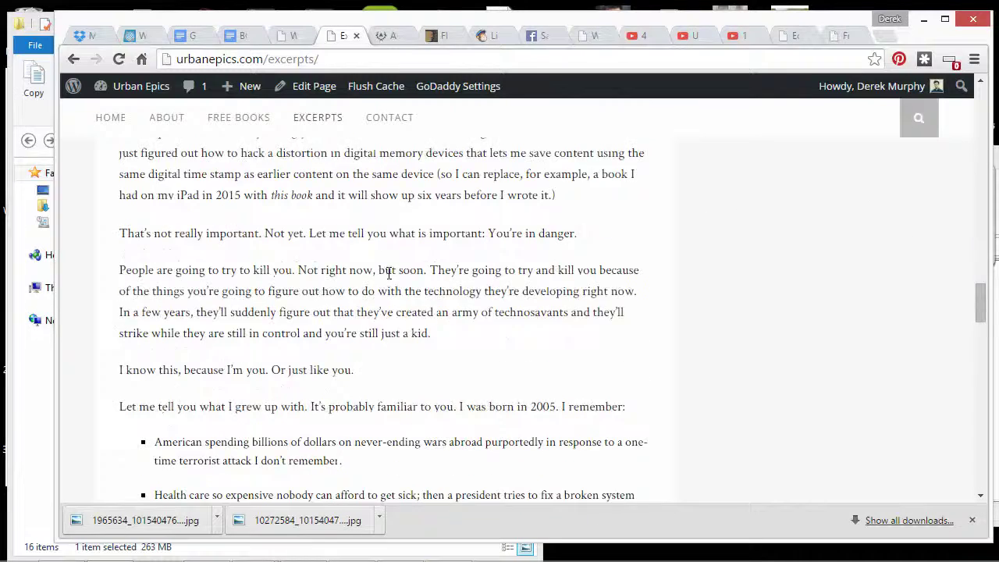
scroll(391, 277, down, 10)
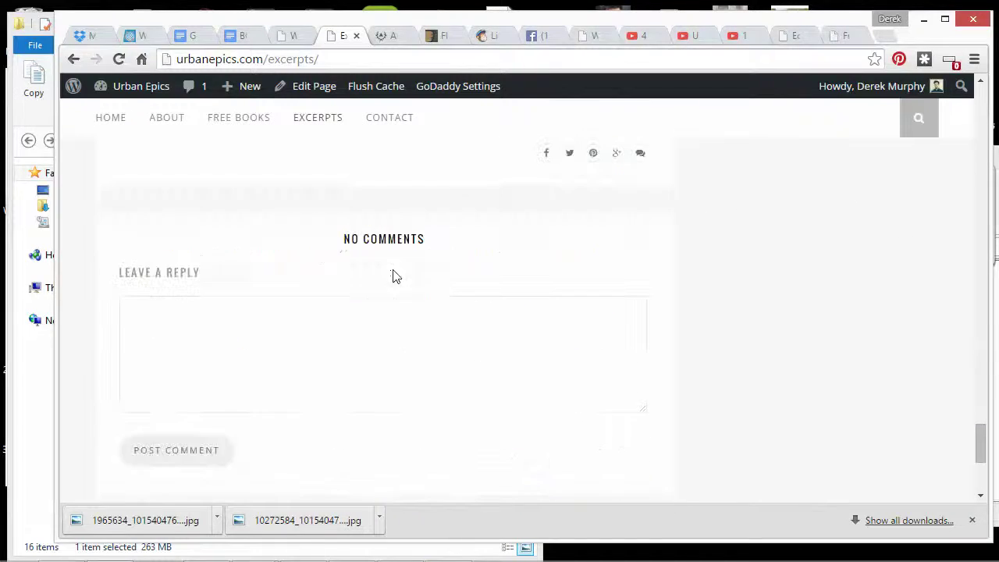
scroll(395, 273, up, 15)
scroll(399, 269, up, 20)
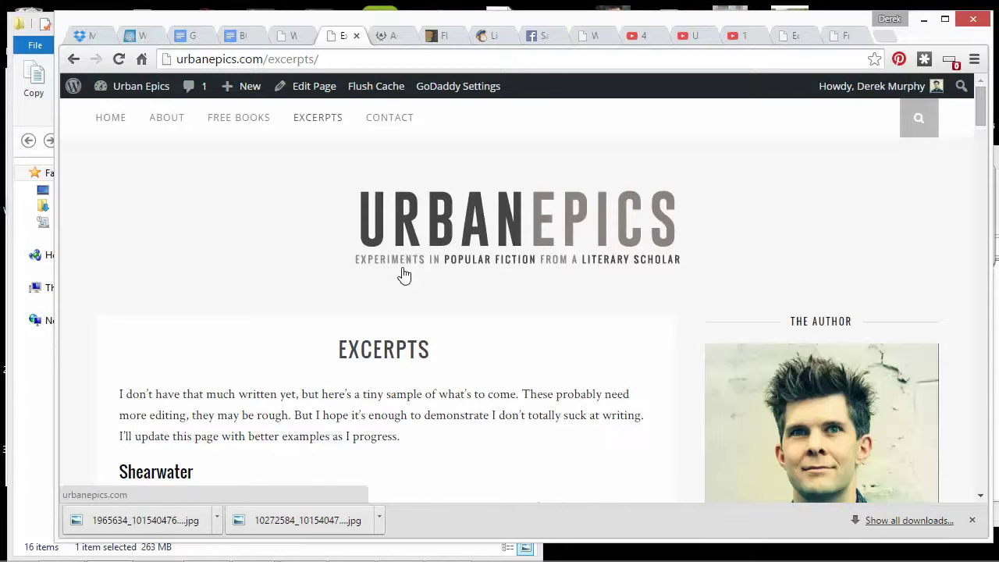
scroll(401, 273, down, 2)
scroll(401, 269, down, 3)
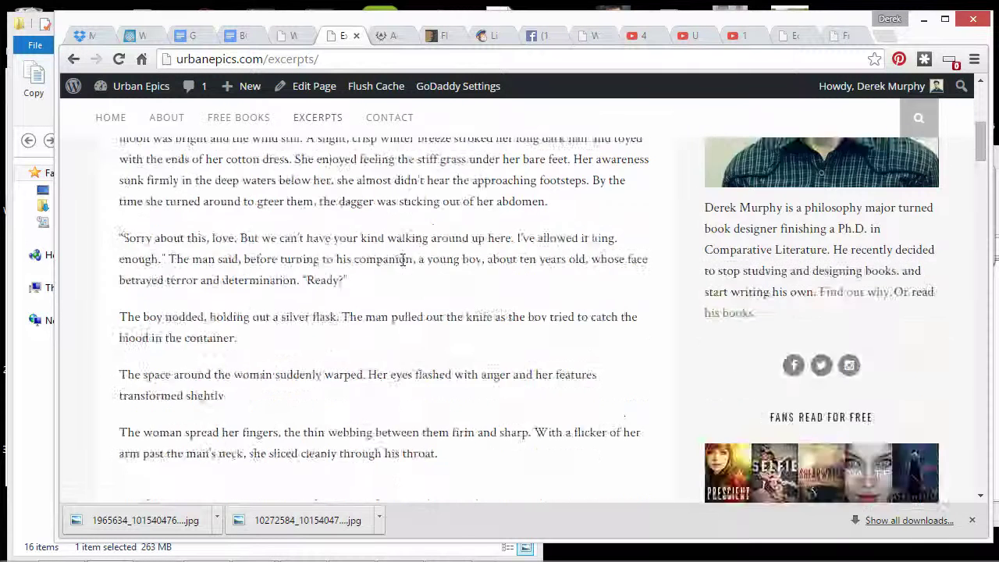
scroll(402, 260, down, 15)
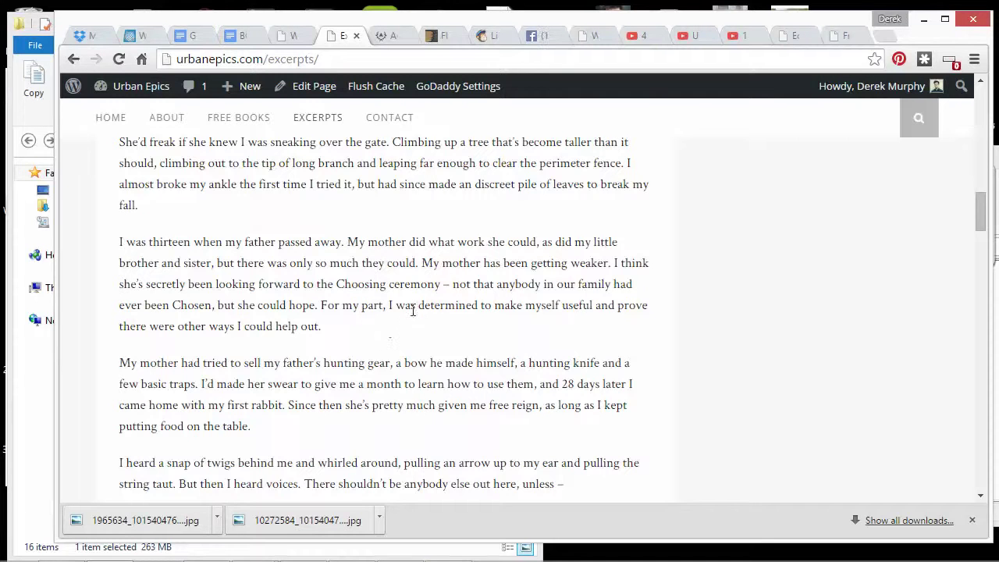
scroll(413, 311, down, 10)
scroll(418, 312, down, 18)
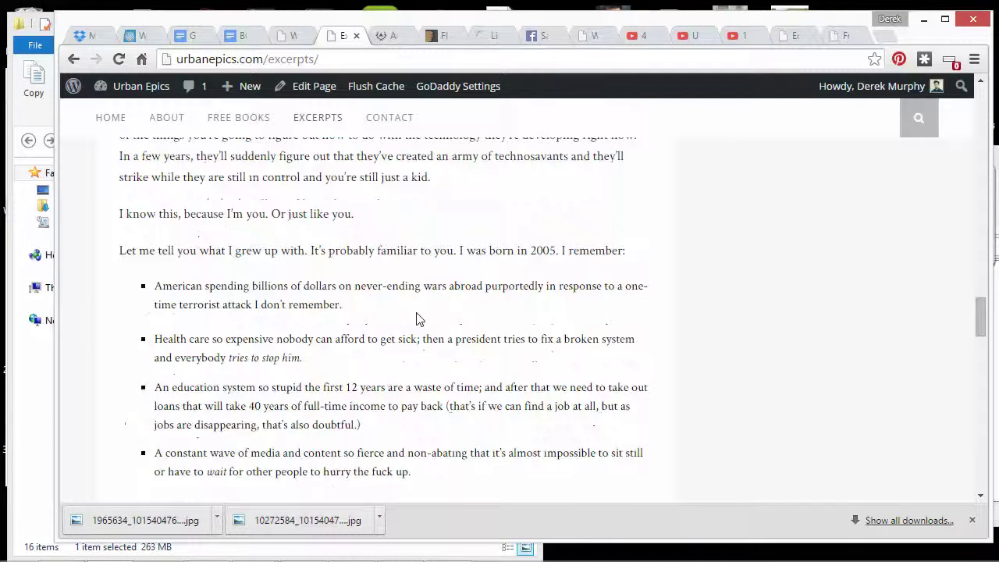
scroll(422, 327, up, 20)
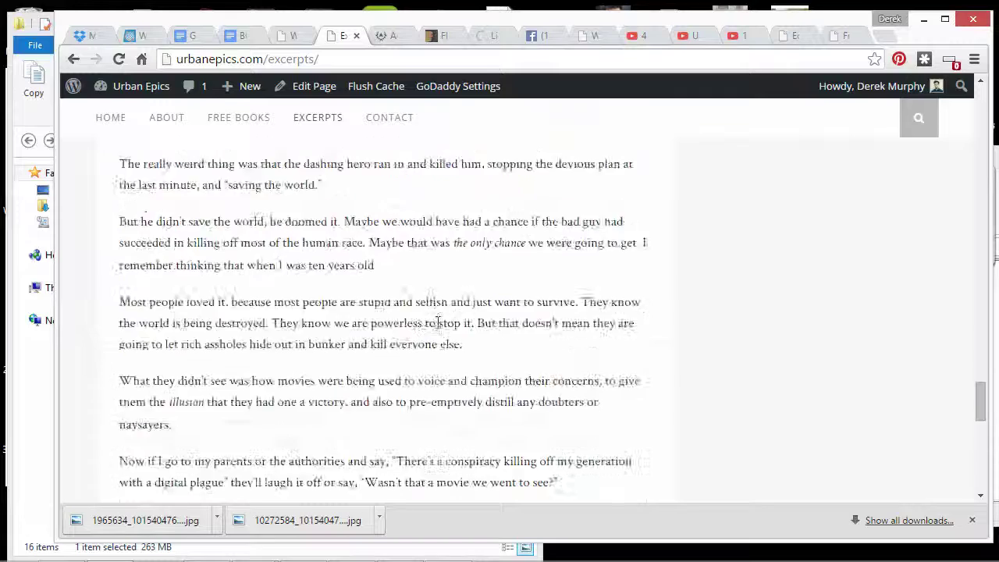
scroll(487, 323, up, 5)
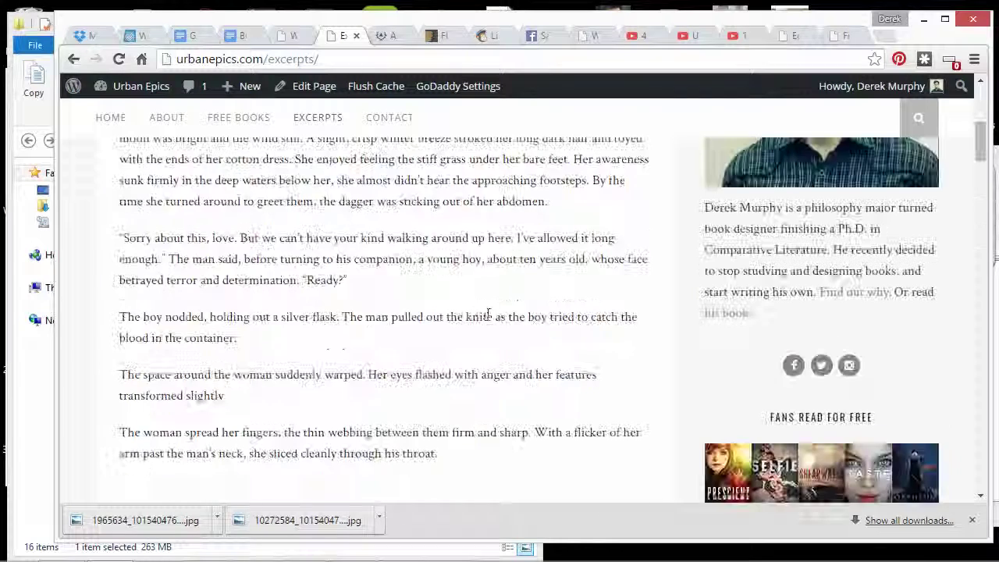
scroll(485, 315, up, 5)
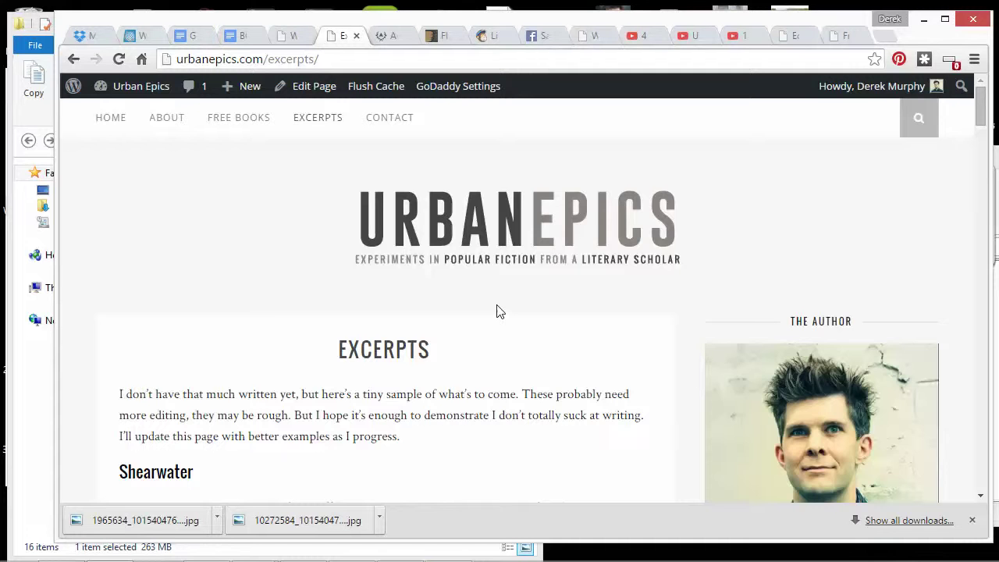
scroll(516, 312, down, 10)
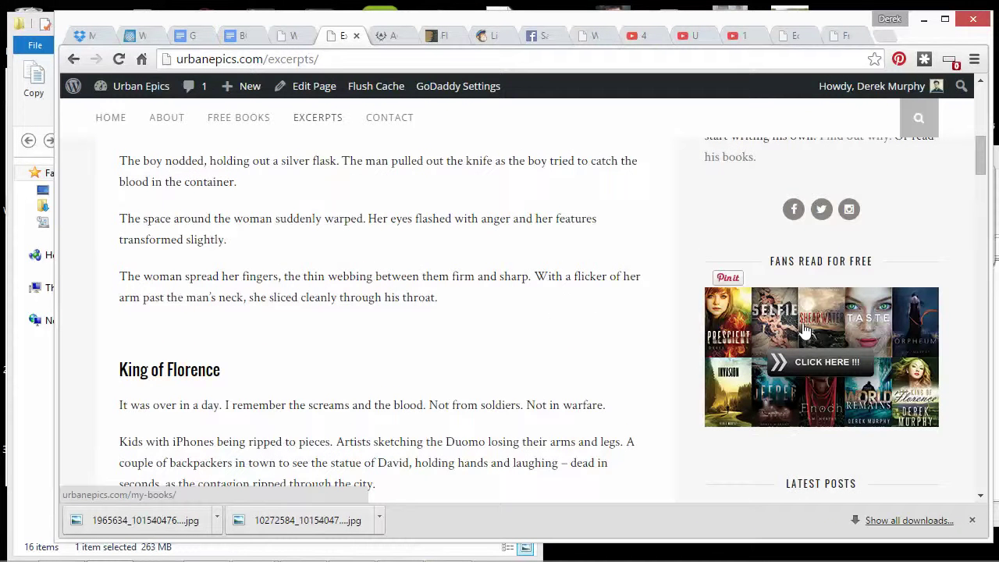
scroll(806, 331, down, 2)
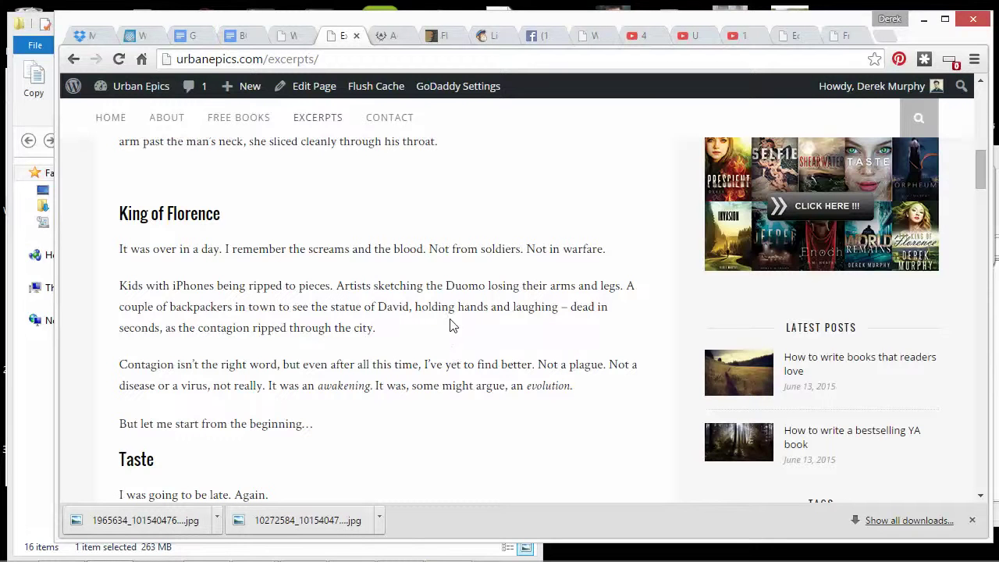
key(Home)
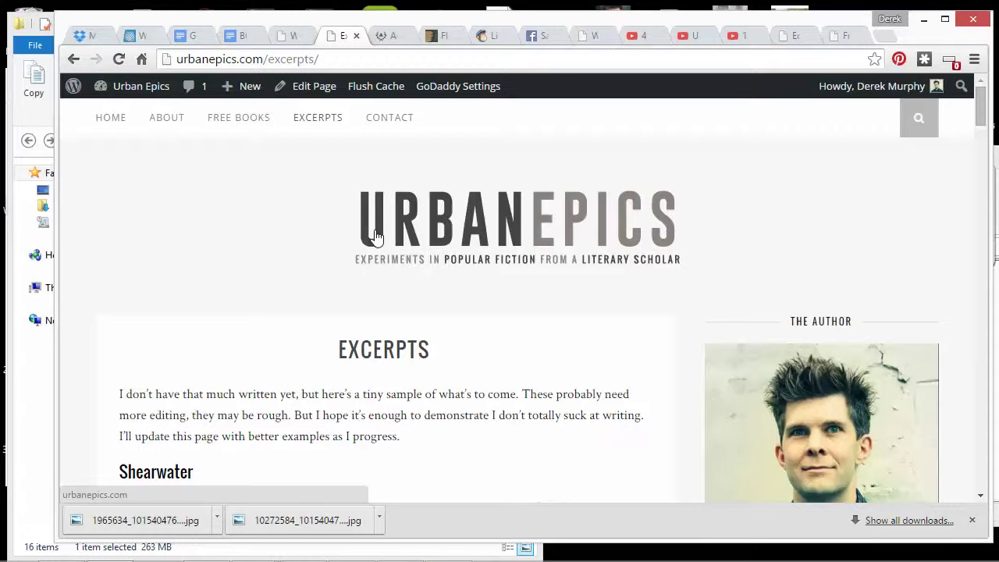
click(172, 124)
scroll(359, 209, down, 20)
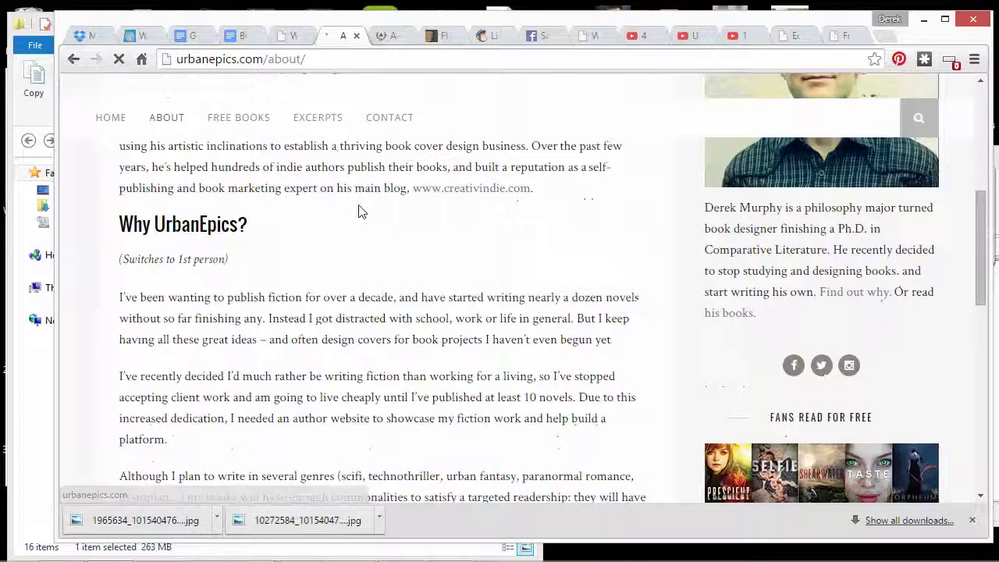
scroll(359, 209, up, 20)
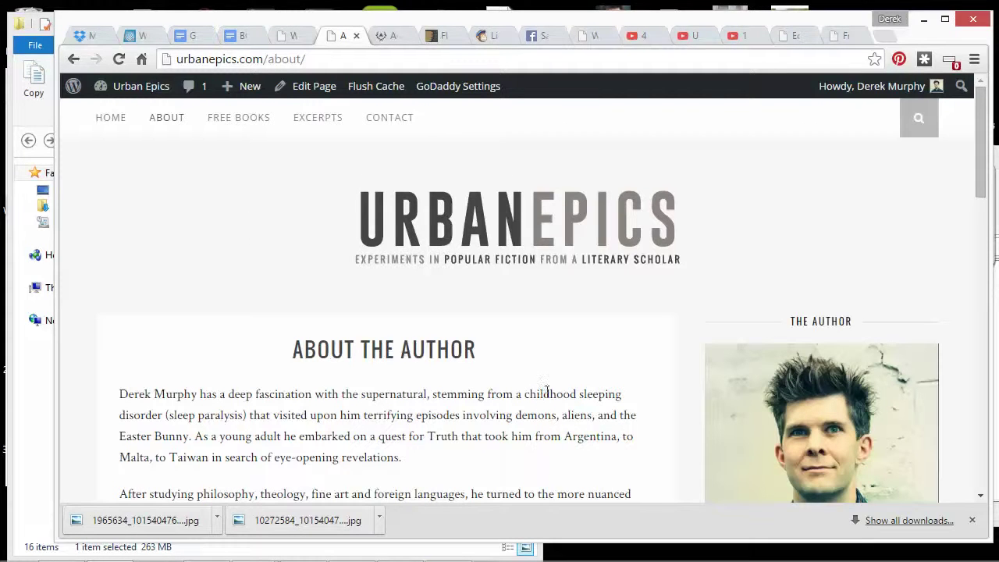
scroll(527, 390, down, 3)
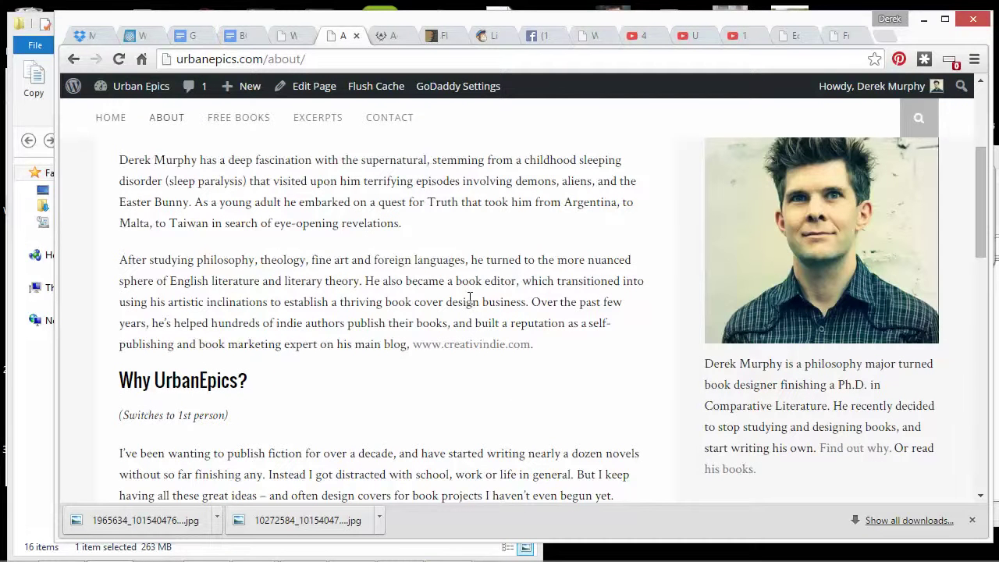
scroll(344, 314, down, 5)
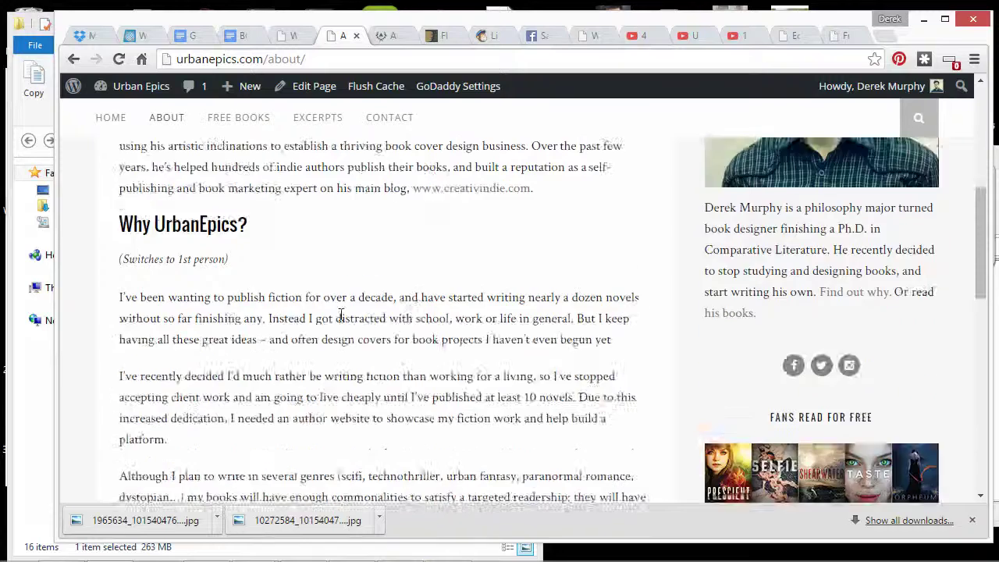
scroll(351, 320, down, 3)
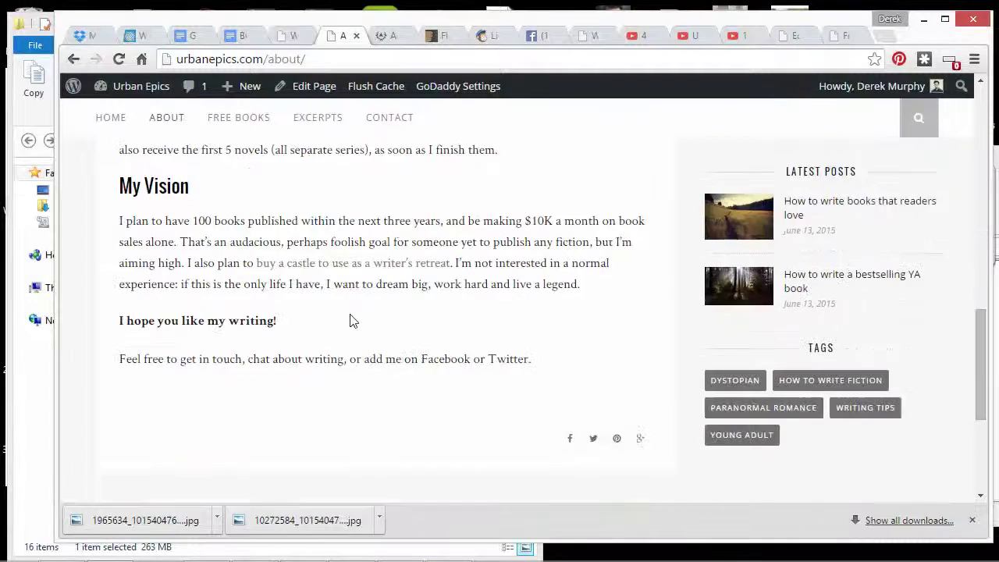
scroll(361, 327, down, 2)
scroll(546, 328, up, 6)
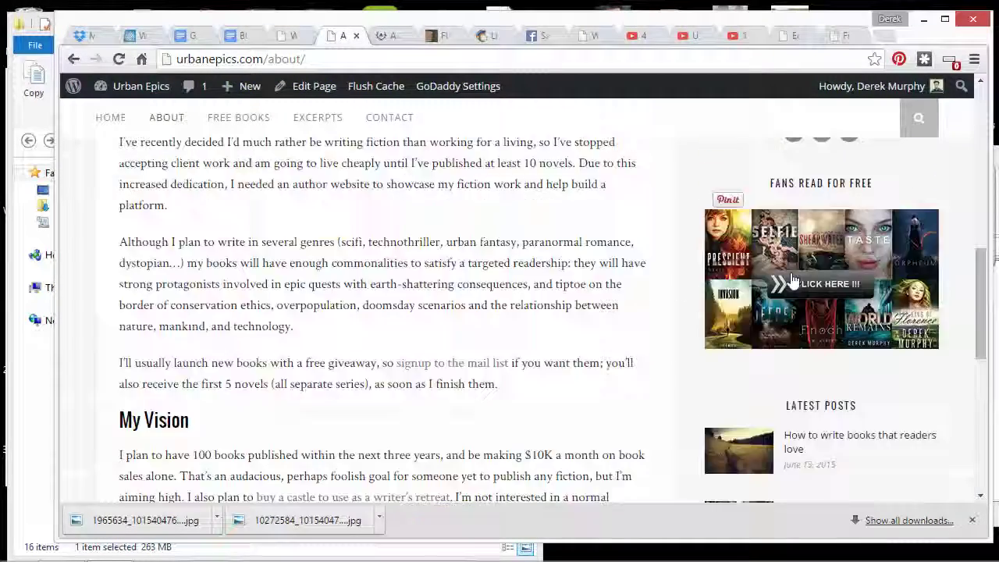
scroll(235, 375, down, 8)
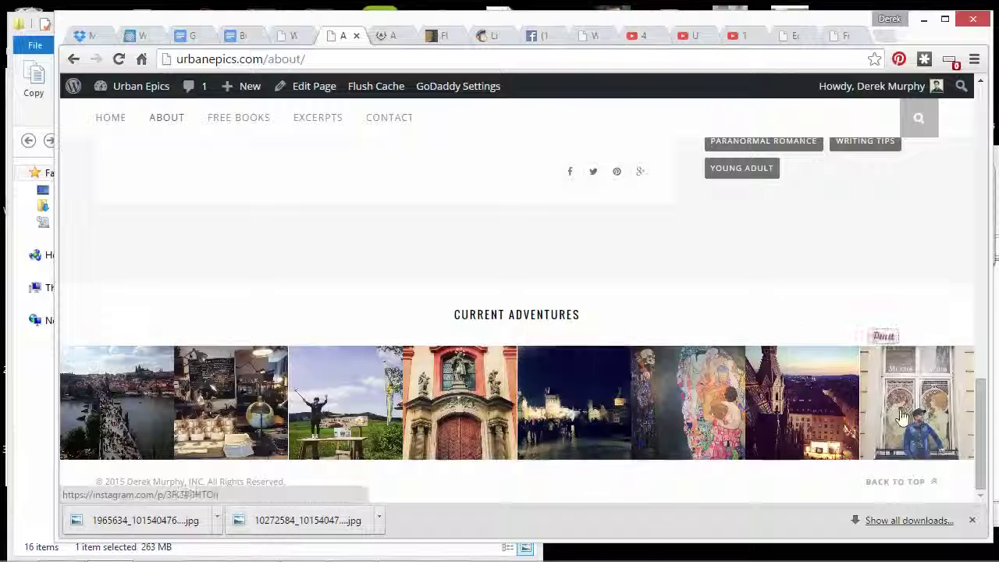
scroll(905, 390, up, 15)
scroll(905, 386, down, 3)
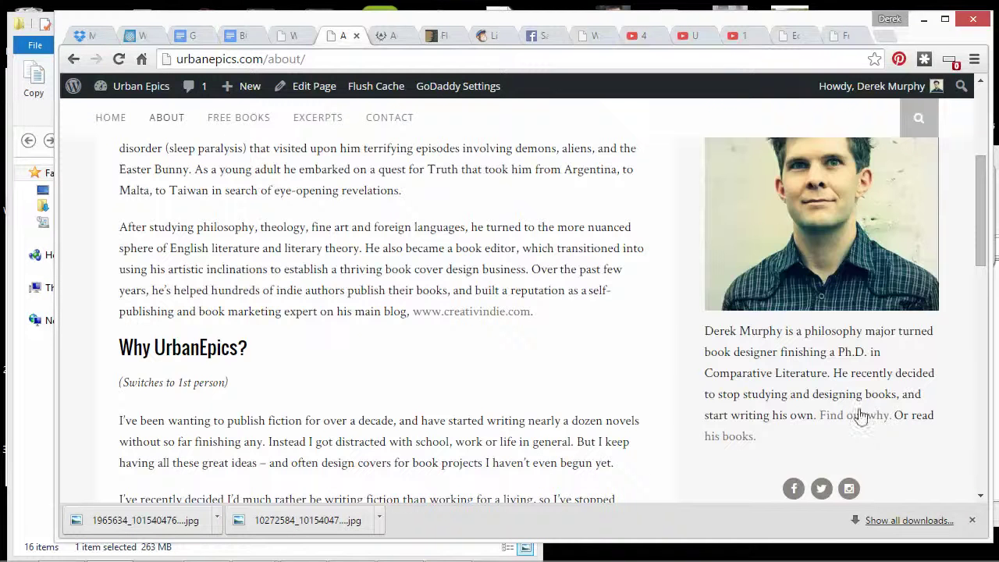
scroll(859, 409, up, 3)
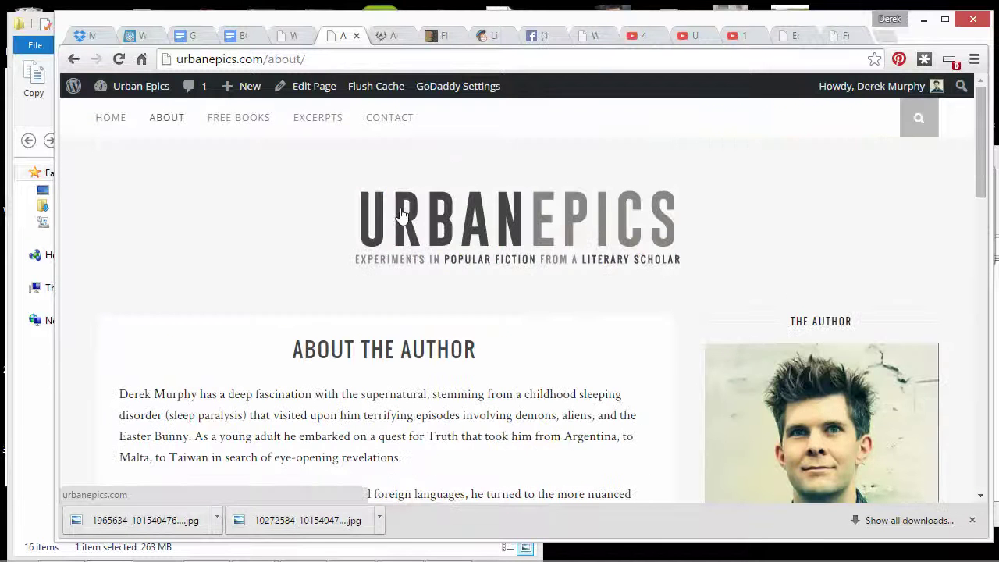
drag(268, 60, 333, 61)
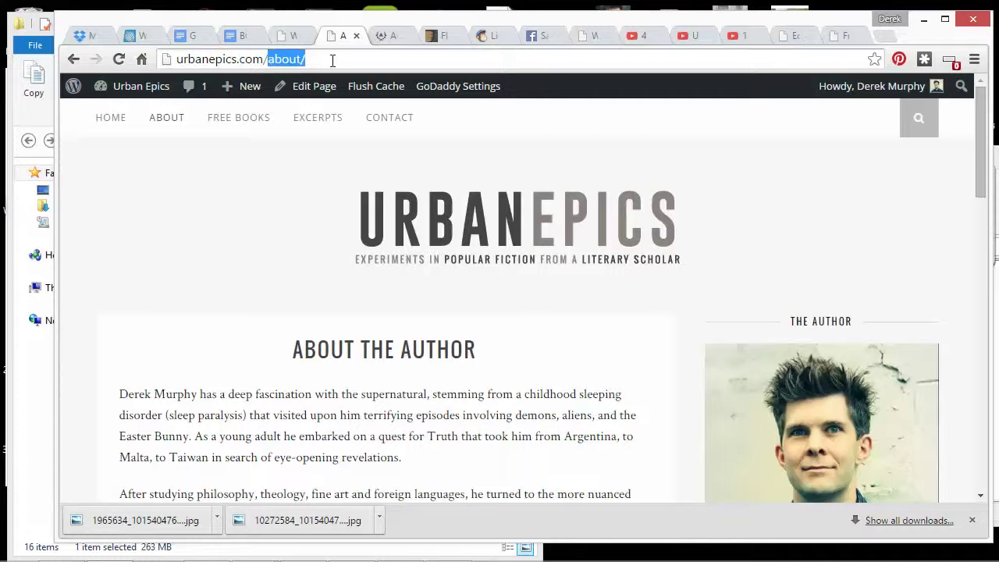
scroll(328, 178, down, 3)
scroll(327, 178, up, 3)
Go to the Free Books page and follow its 'Click here.' link to the special-invitation page.
click(240, 123)
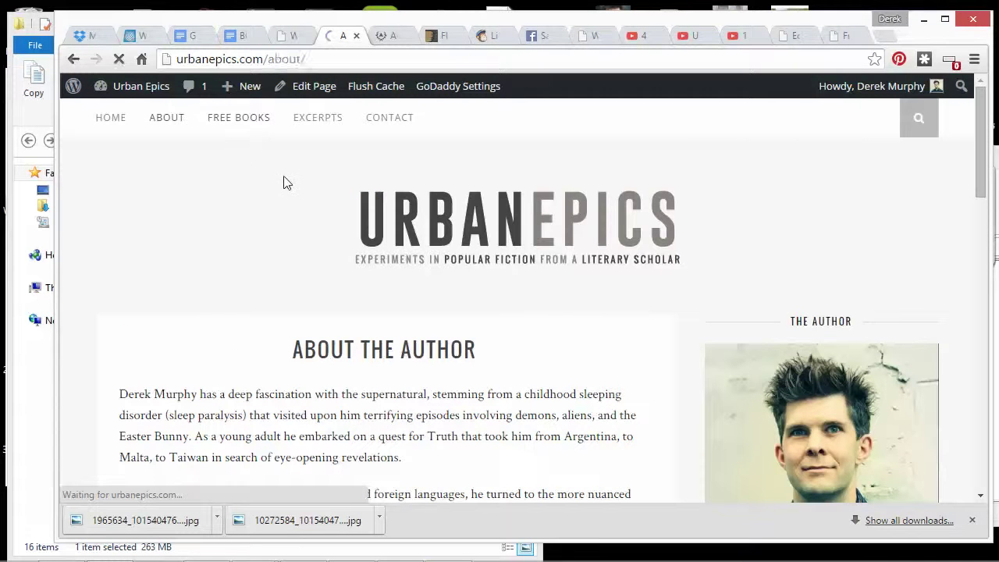
scroll(281, 175, down, 5)
scroll(281, 175, down, 8)
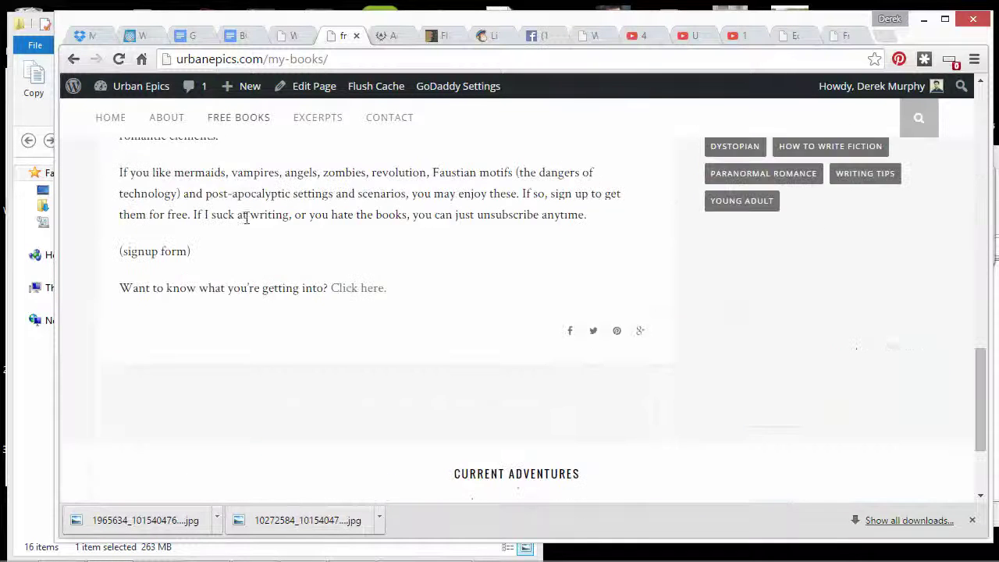
drag(121, 288, 394, 294)
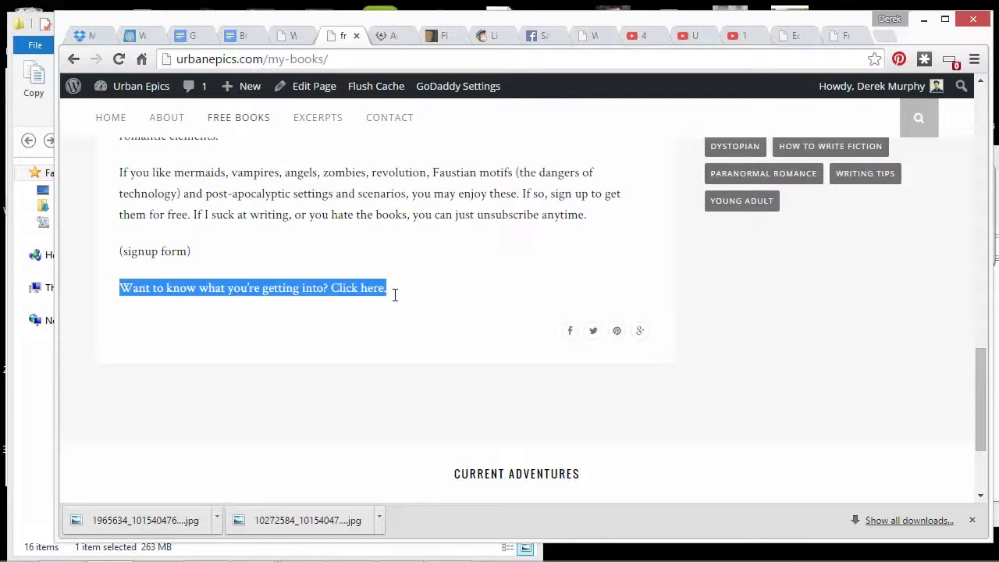
click(361, 289)
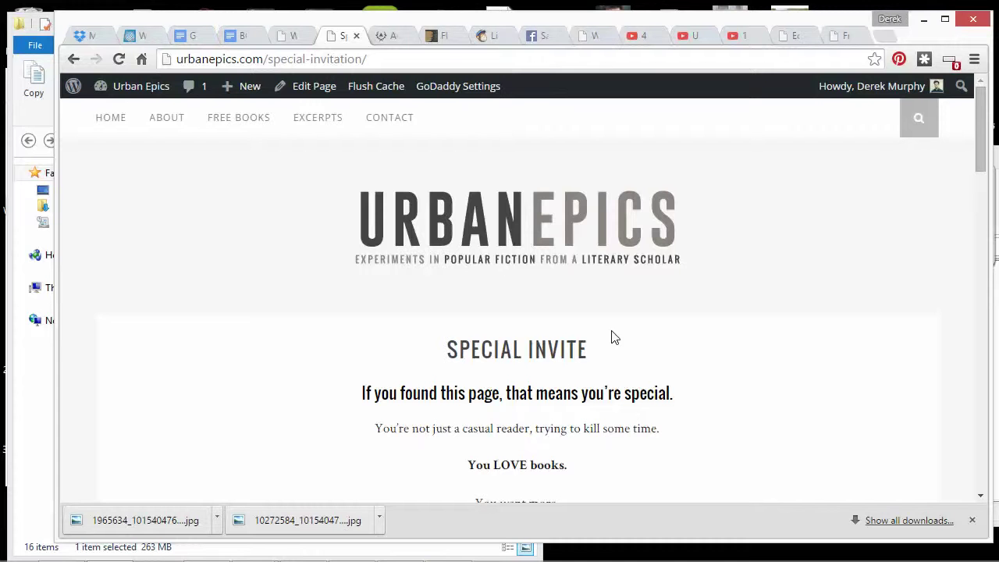
Return to the Free Books page and bring its intro about publishing novels back into view.
click(73, 59)
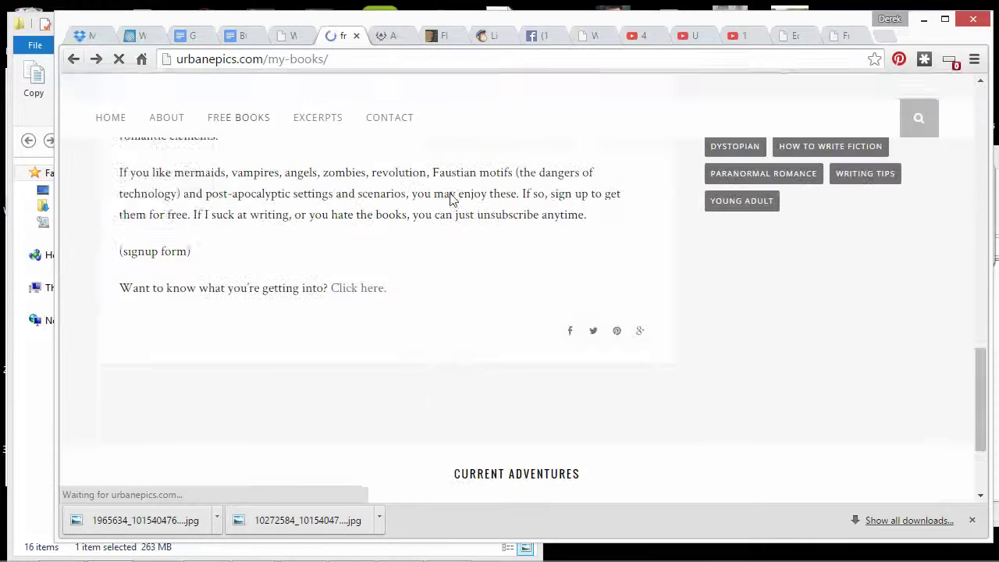
scroll(812, 295, up, 8)
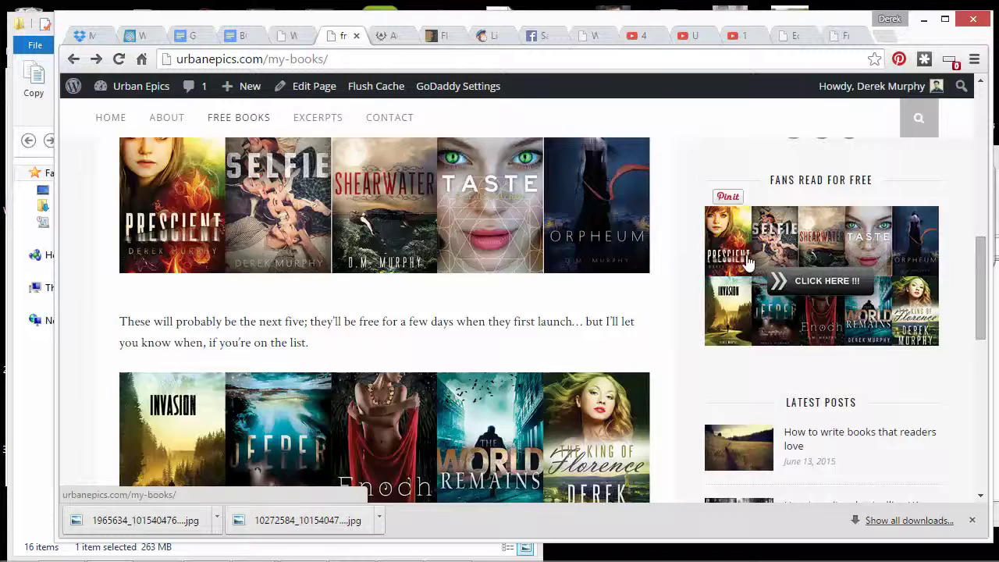
scroll(748, 261, down, 2)
scroll(747, 260, up, 10)
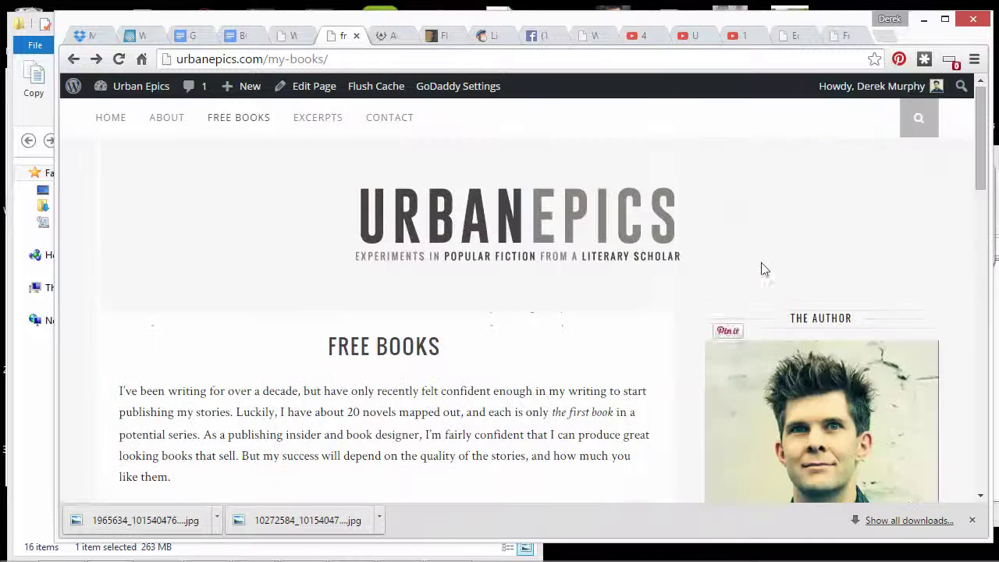
Go forward to the hidden special-invitation page and scroll through its book covers.
click(96, 60)
scroll(457, 245, down, 5)
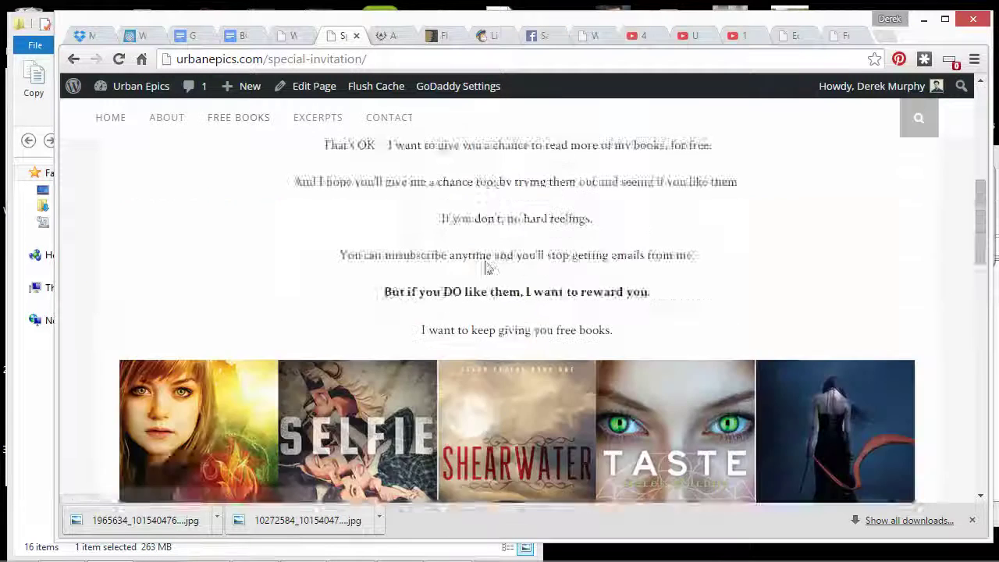
scroll(491, 261, up, 4)
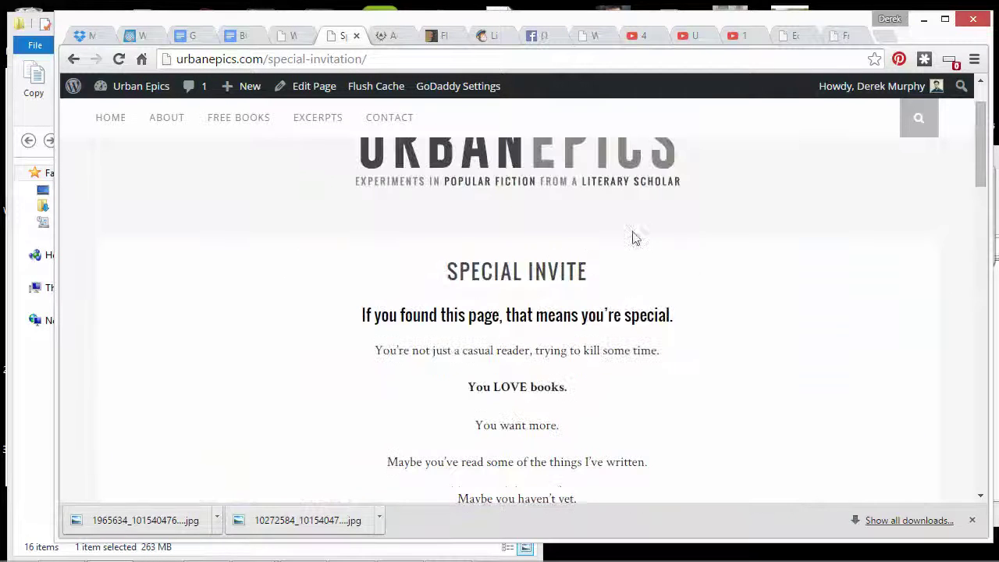
scroll(677, 274, down, 5)
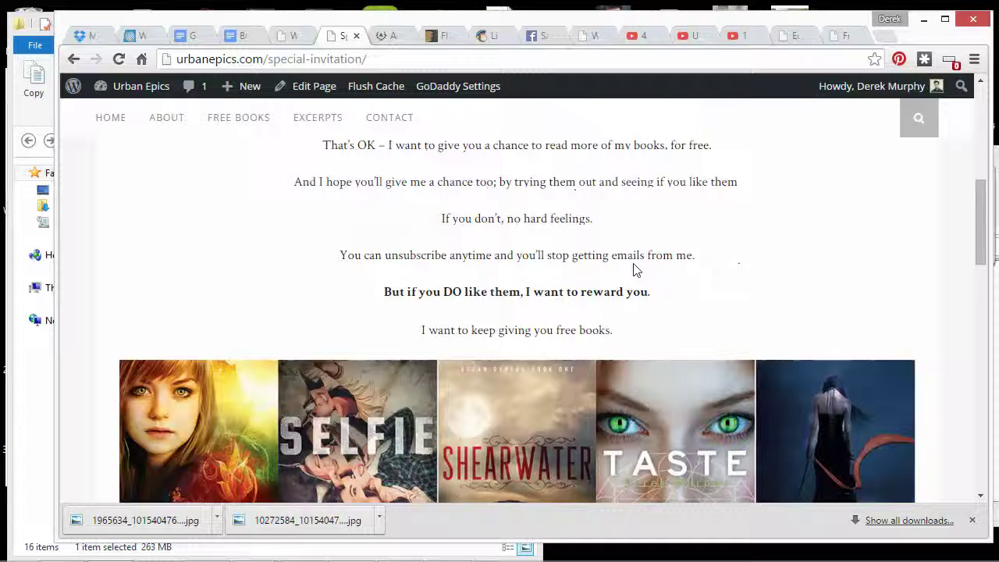
scroll(637, 263, down, 2)
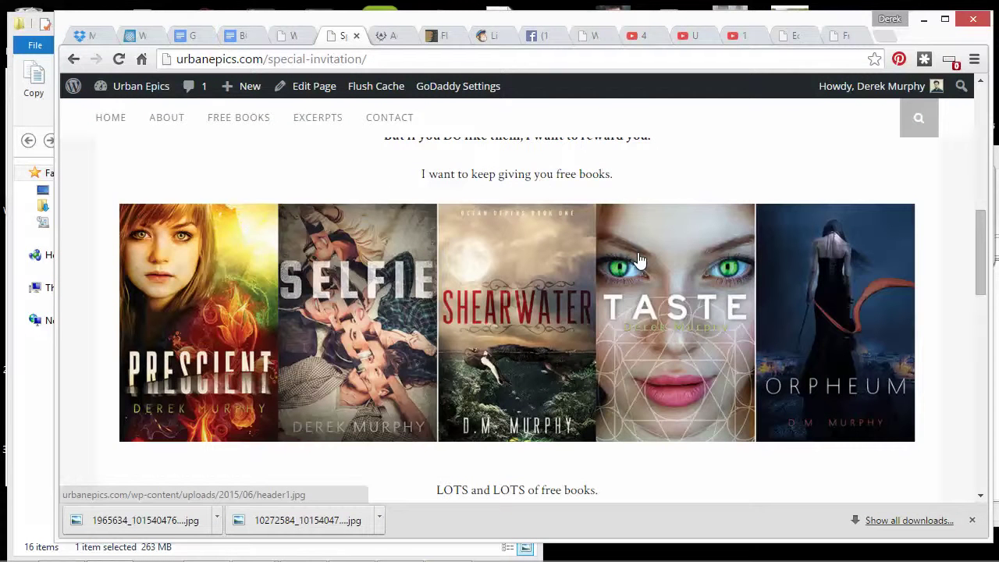
scroll(638, 260, down, 3)
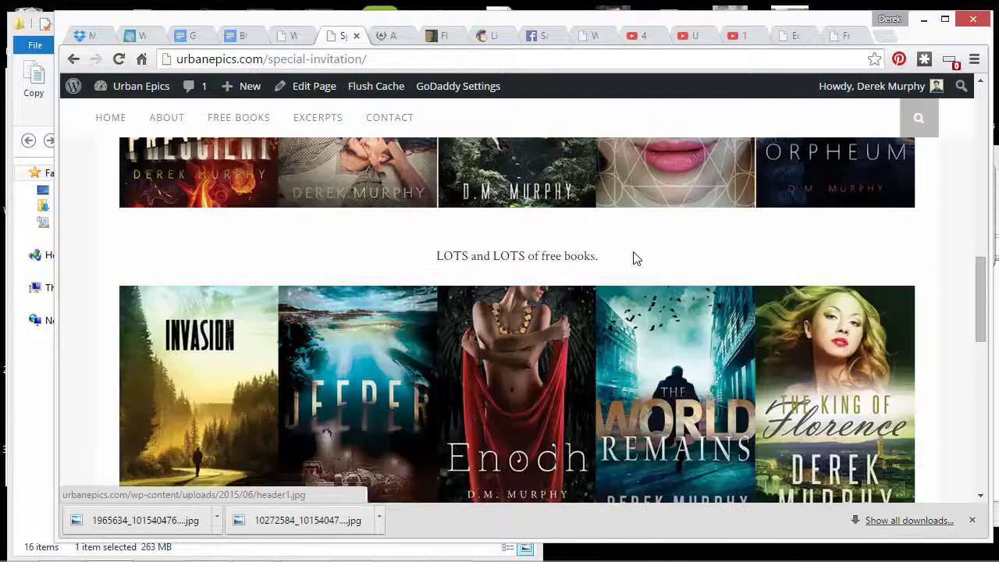
scroll(633, 262, down, 1)
scroll(635, 265, down, 5)
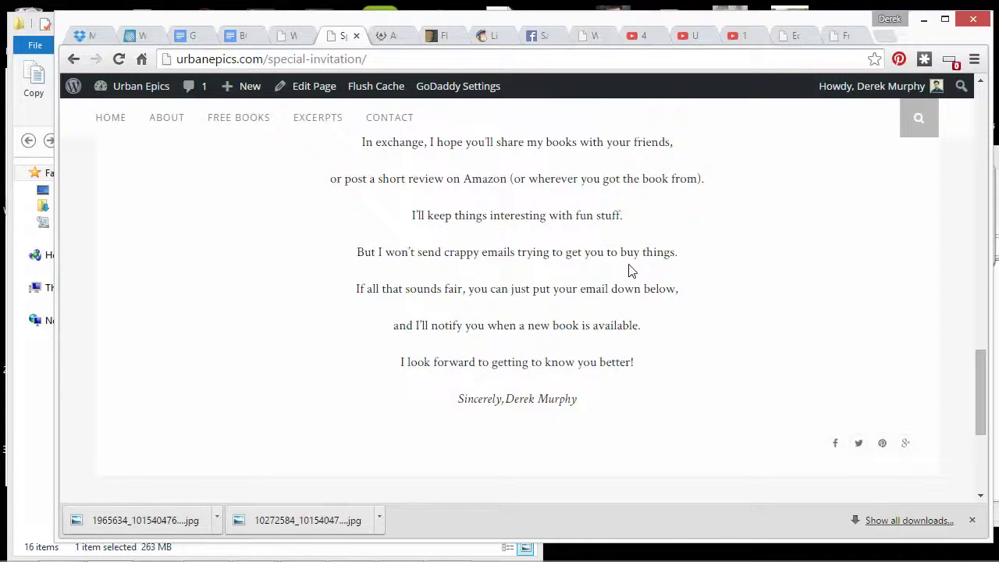
scroll(630, 272, down, 2)
scroll(632, 277, up, 1)
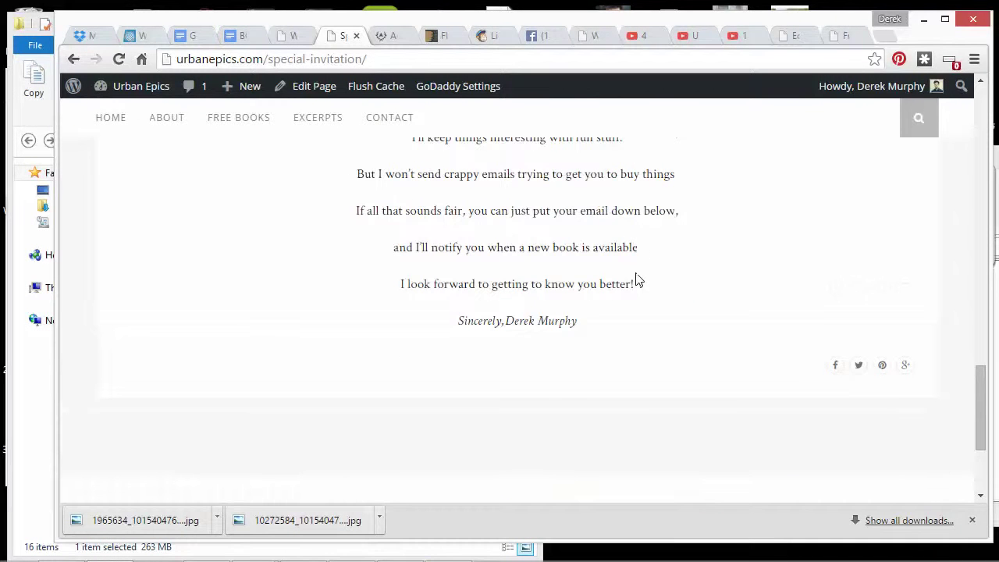
Highlight the closing 'I look forward to getting to know you better!' signature, then clear the highlight.
drag(581, 322, 451, 328)
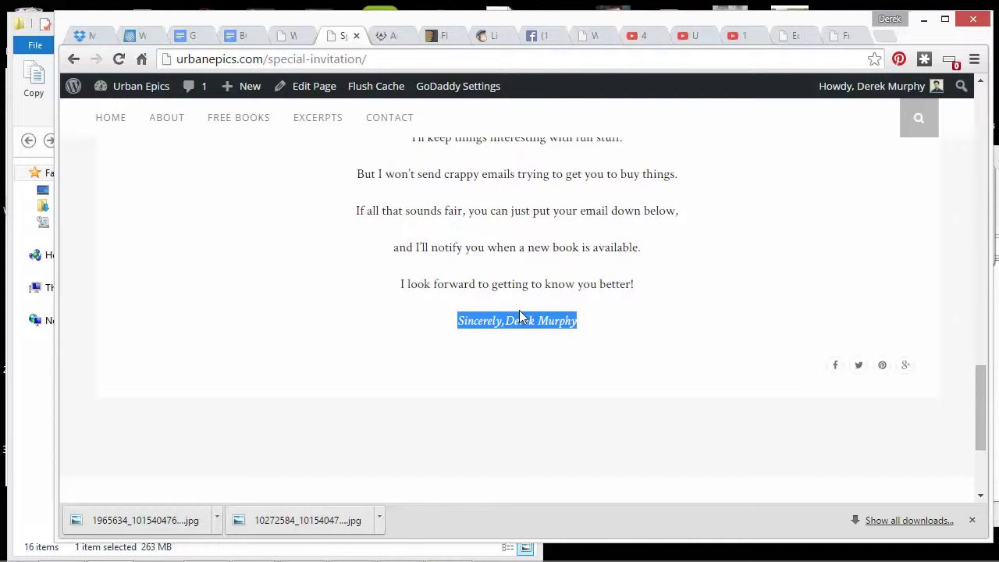
scroll(525, 314, up, 15)
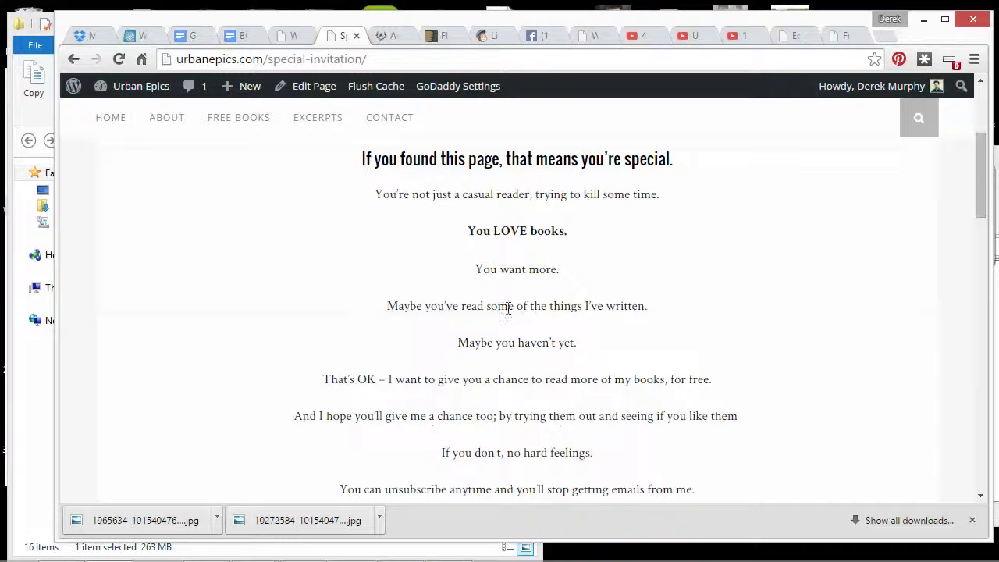
scroll(508, 312, up, 3)
scroll(513, 314, down, 8)
scroll(513, 315, down, 10)
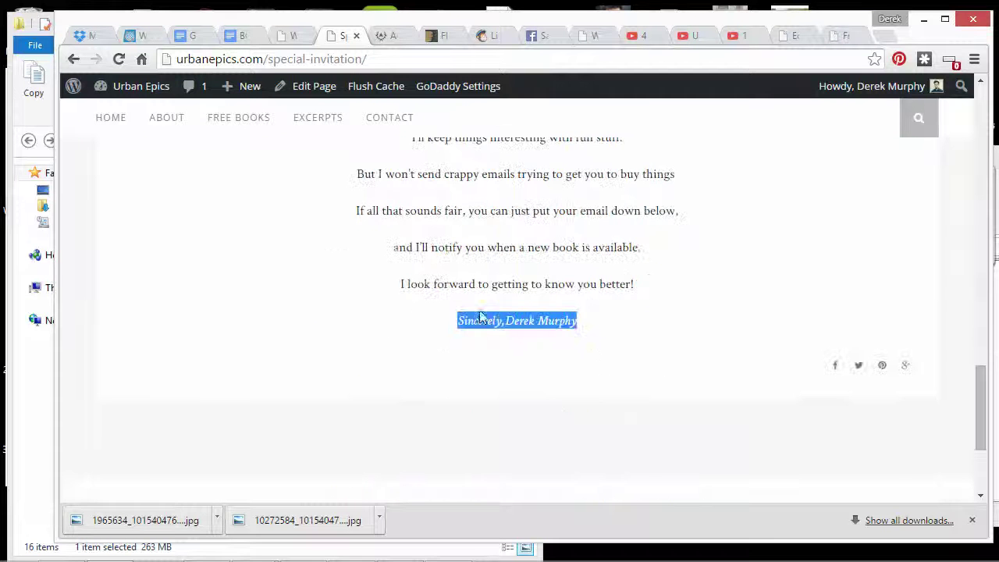
click(587, 326)
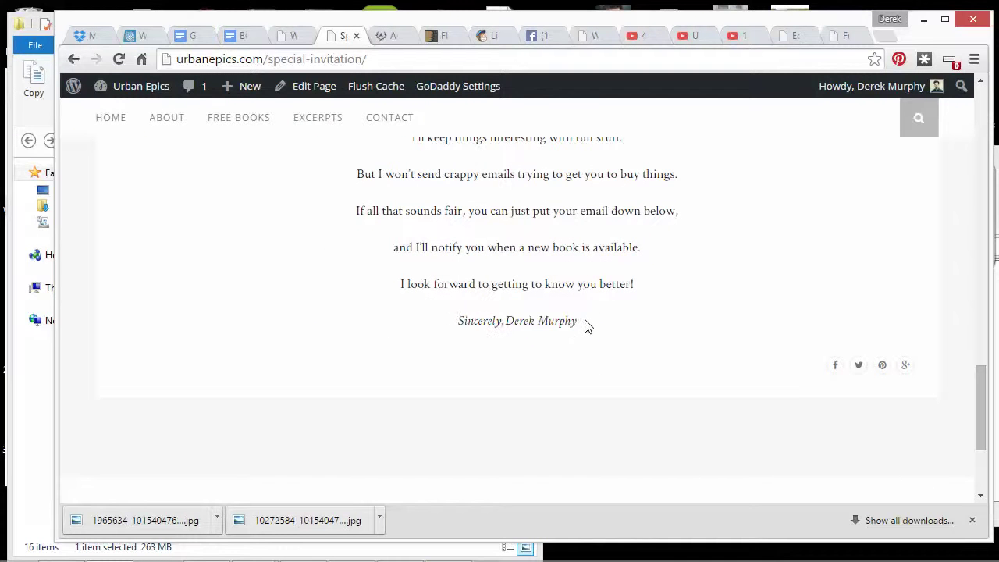